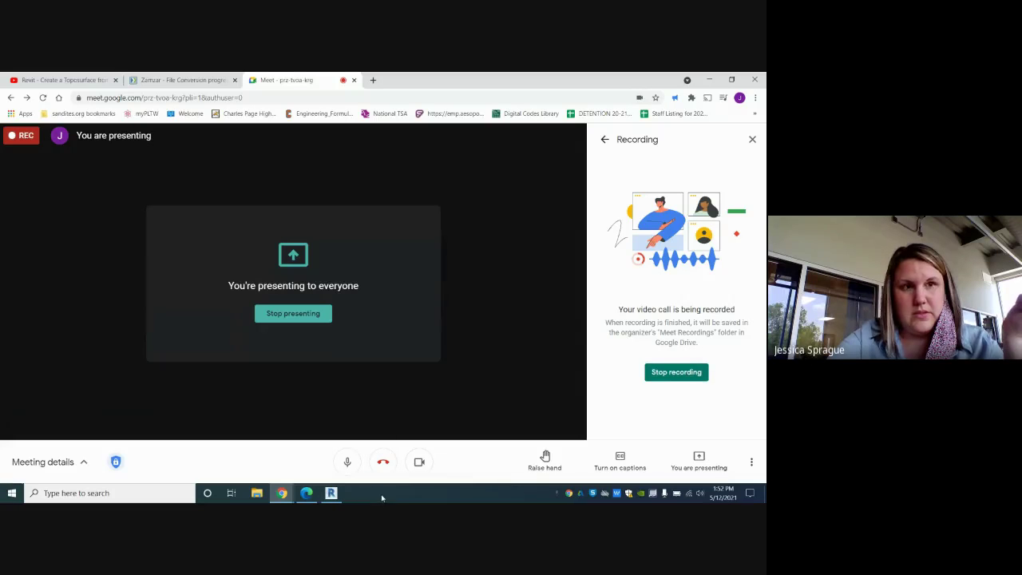
- Bring Revit's 3D view of the contoured terrain and walls in front of Google Meet
mouse_move(332, 493)
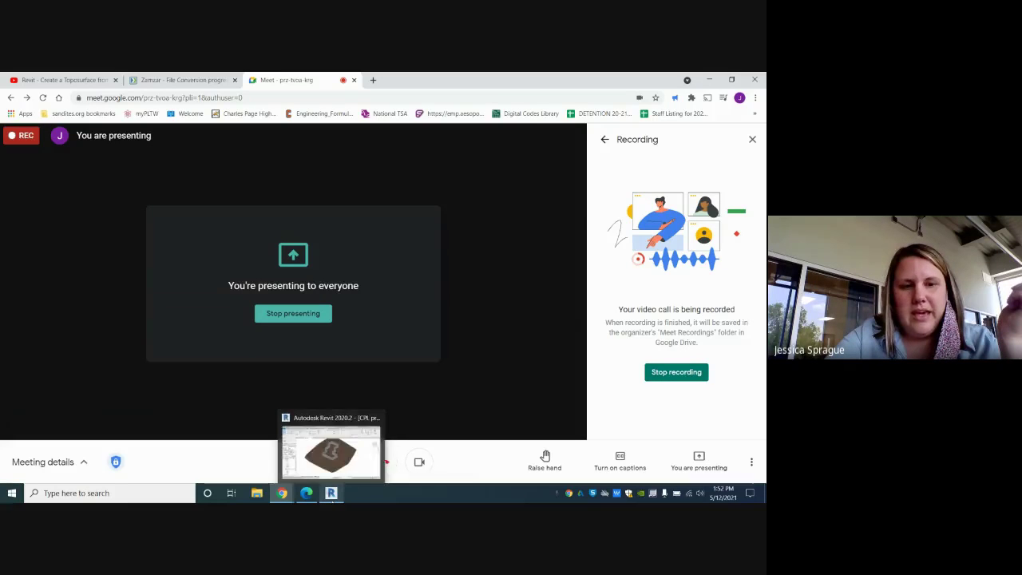
click(331, 454)
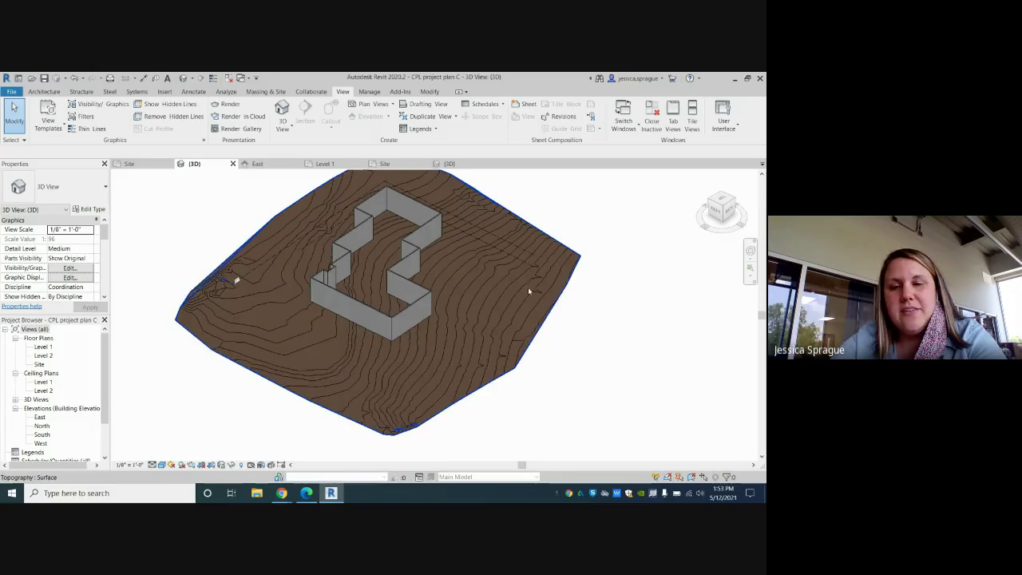
- Orbit the 3D view to inspect the terrain and walls from the right, back and left
shift+middle_drag(528, 291, 543, 323)
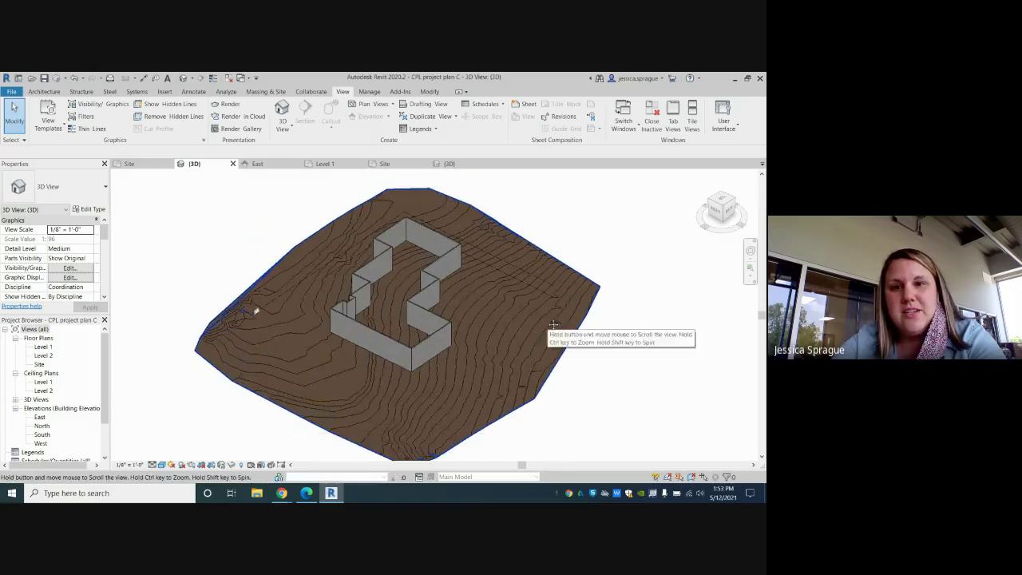
click(726, 223)
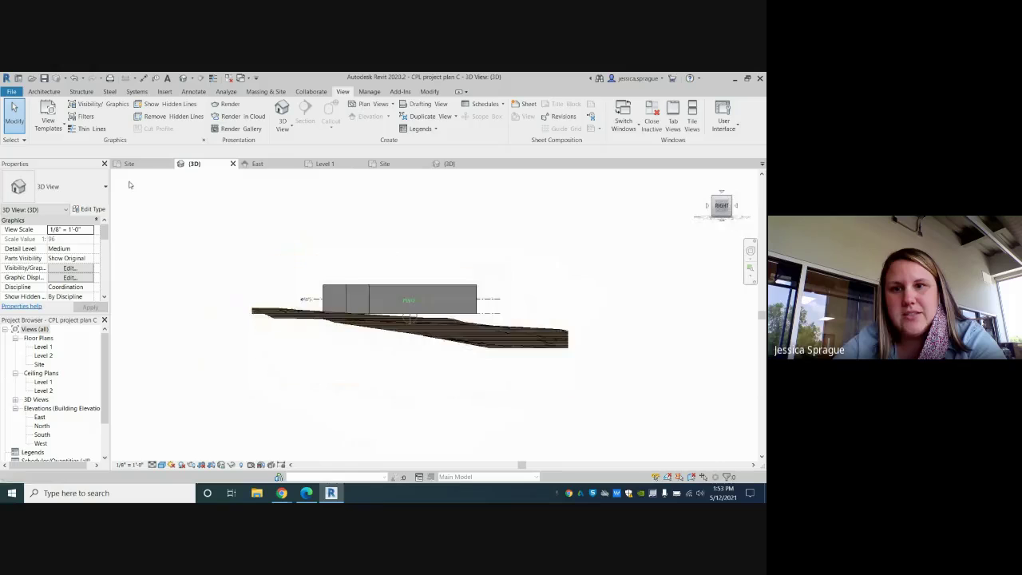
click(735, 206)
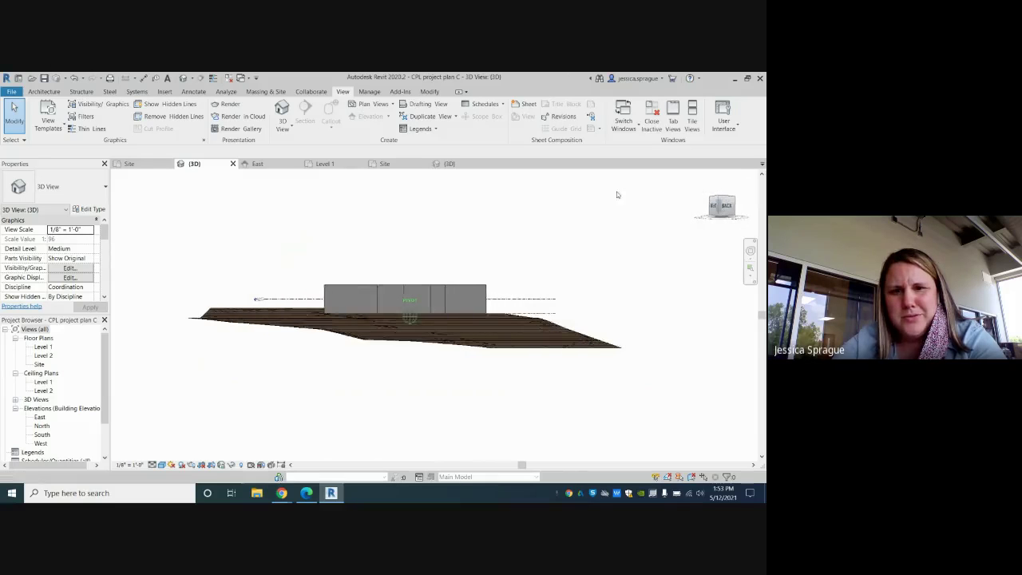
shift+middle_drag(618, 195, 703, 217)
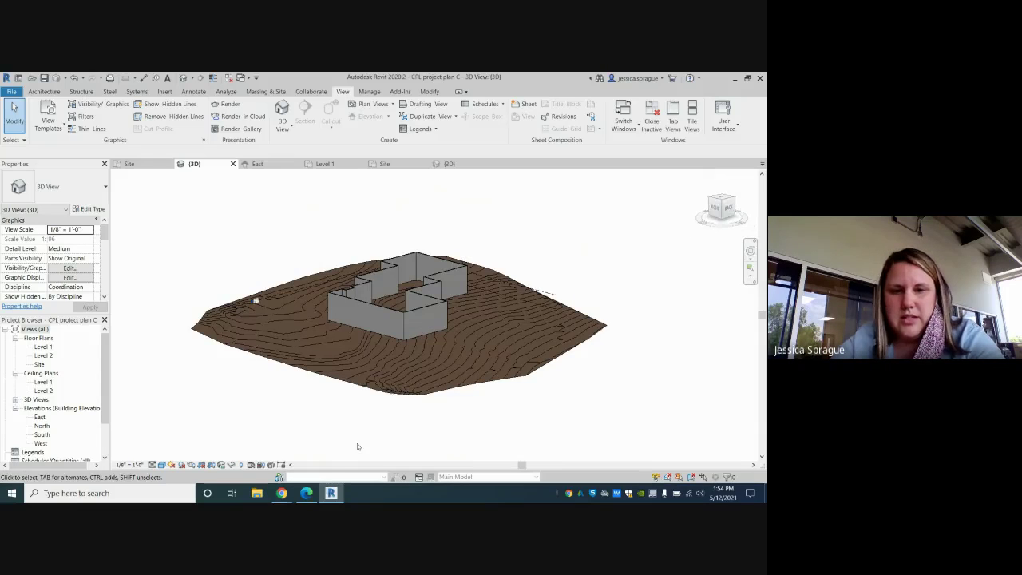
mouse_move(282, 493)
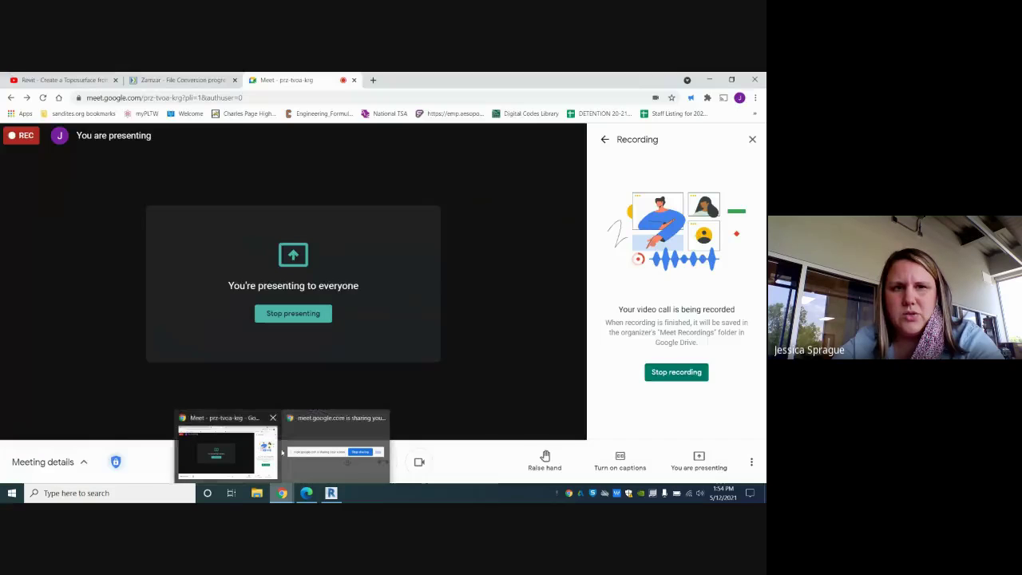
click(272, 450)
click(148, 79)
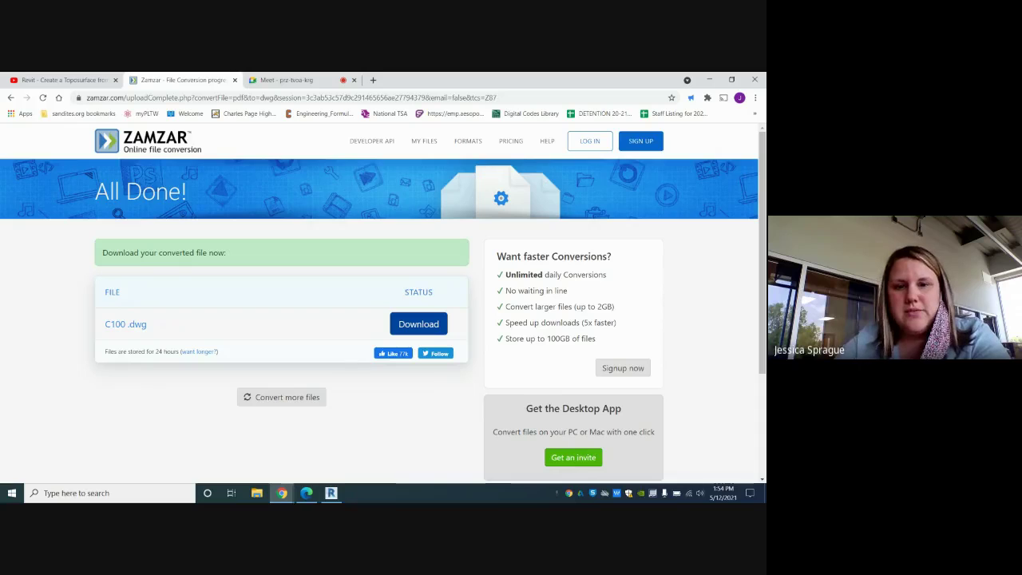
click(331, 494)
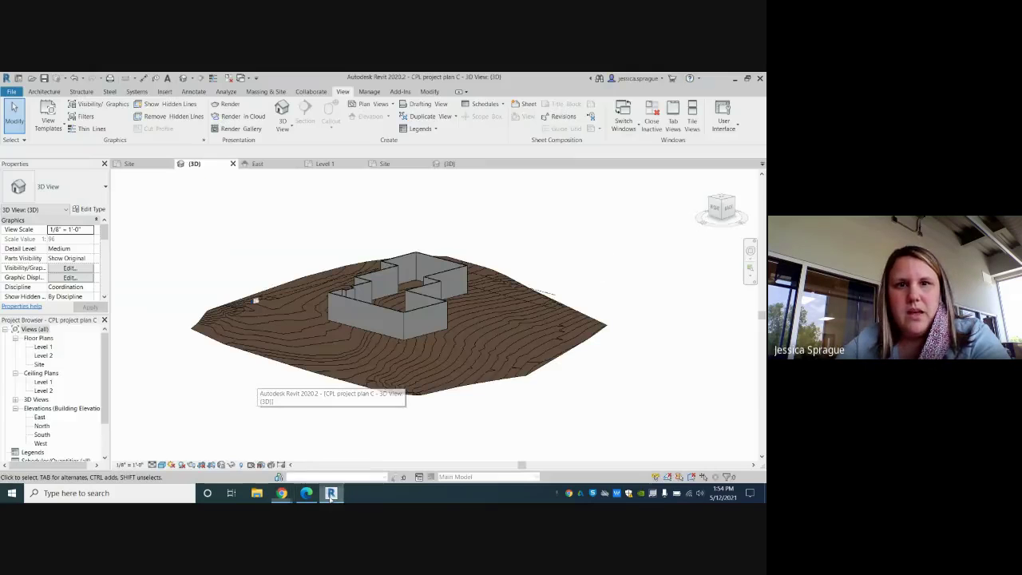
- Check the building on Level 1, centring it in view, then switch to the Site floor plan
click(324, 163)
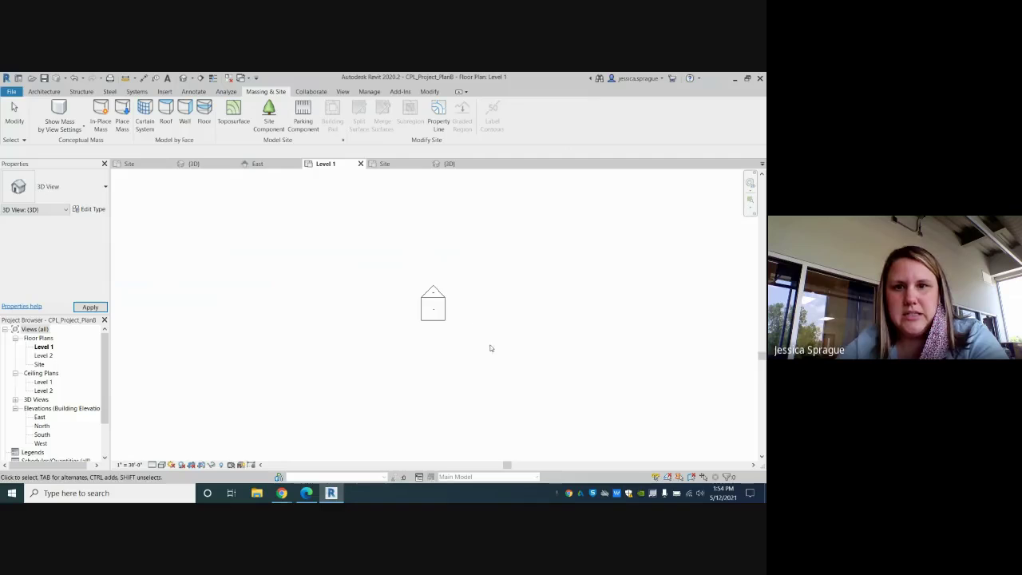
scroll(468, 322, down, 3)
middle_drag(472, 293, 417, 326)
scroll(423, 315, up, 4)
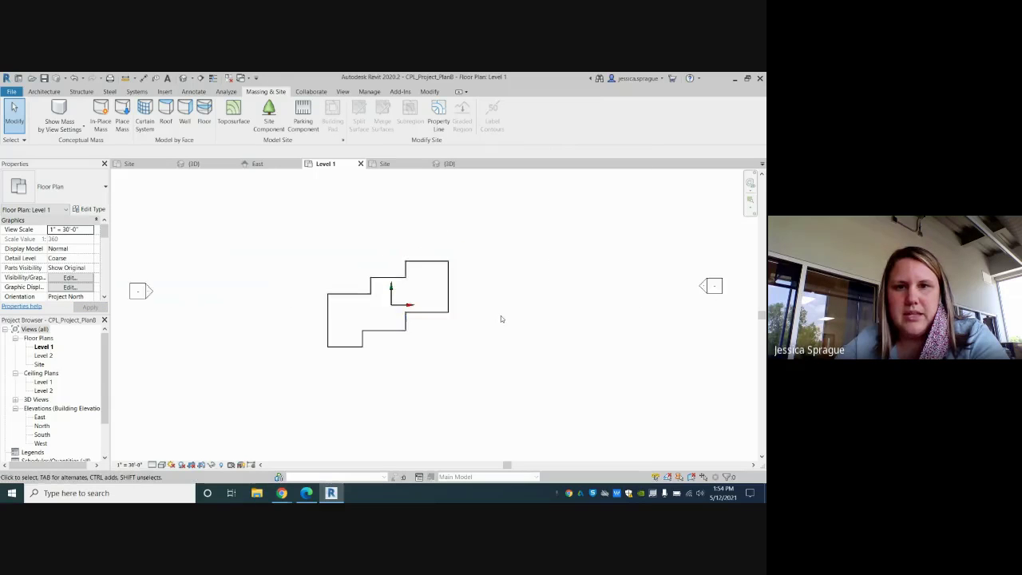
scroll(500, 315, up, 3)
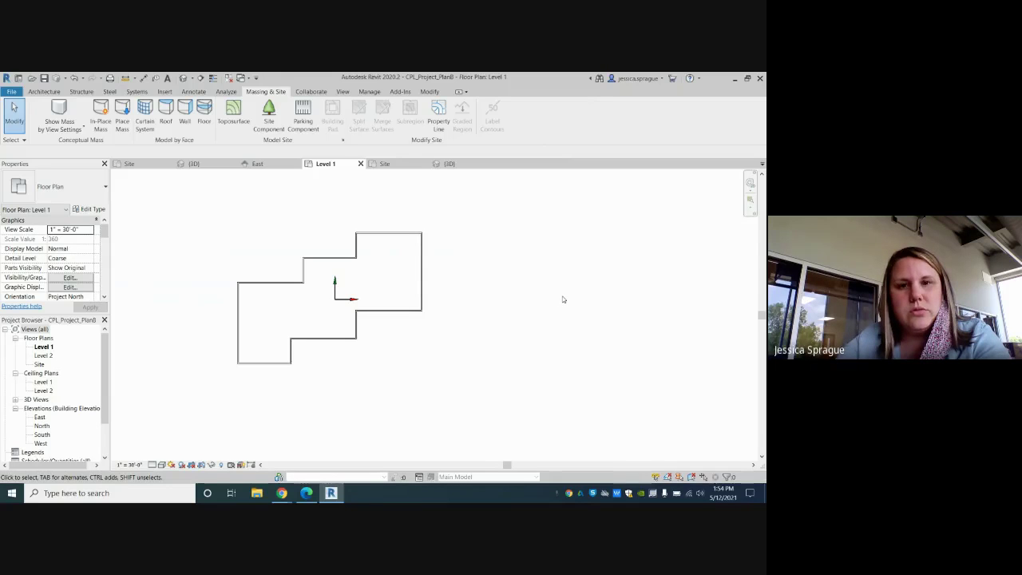
click(391, 166)
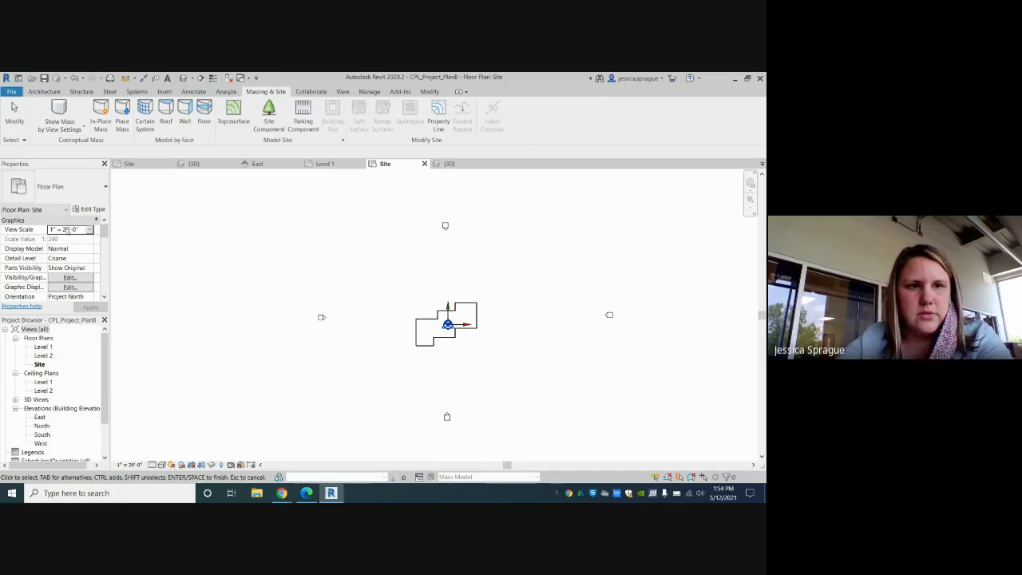
- Set the Site plan's view scale to 1" = 30'-0"
click(89, 229)
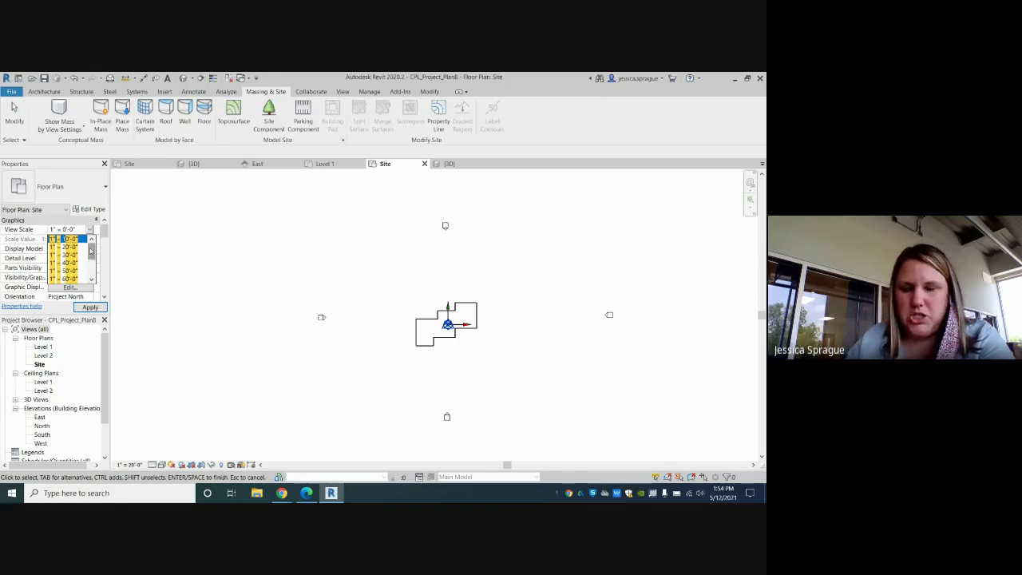
click(89, 254)
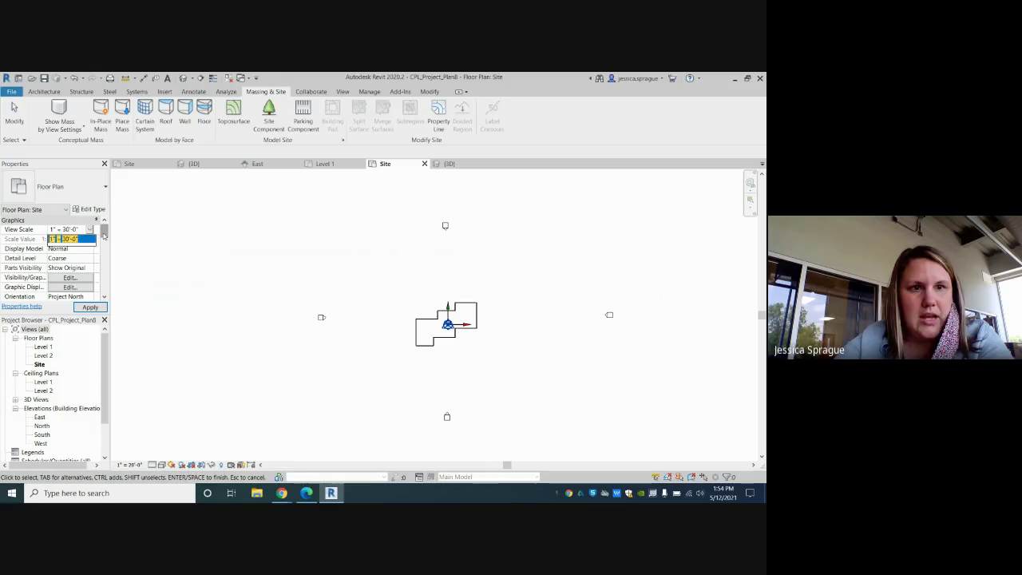
drag(107, 233, 105, 264)
scroll(111, 264, up, 3)
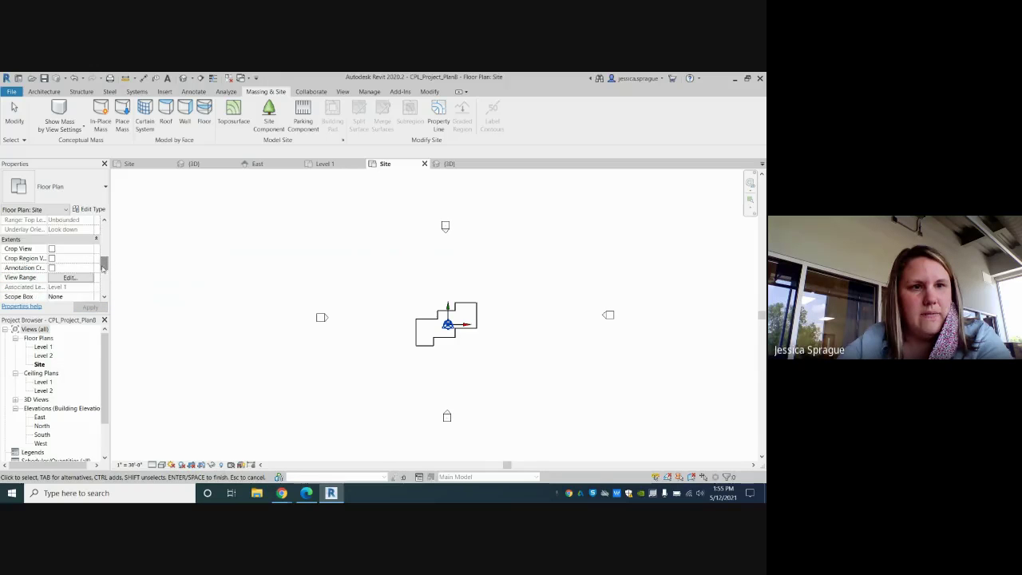
- Set the Site plan's view range to a 750' 0" top offset with a 200' 0" cut plane
click(80, 280)
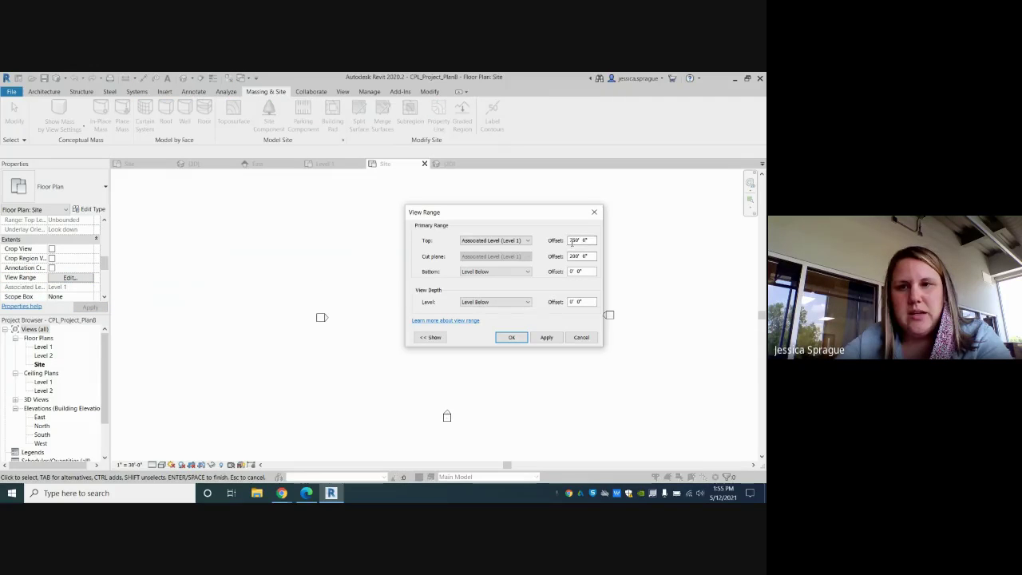
click(580, 241)
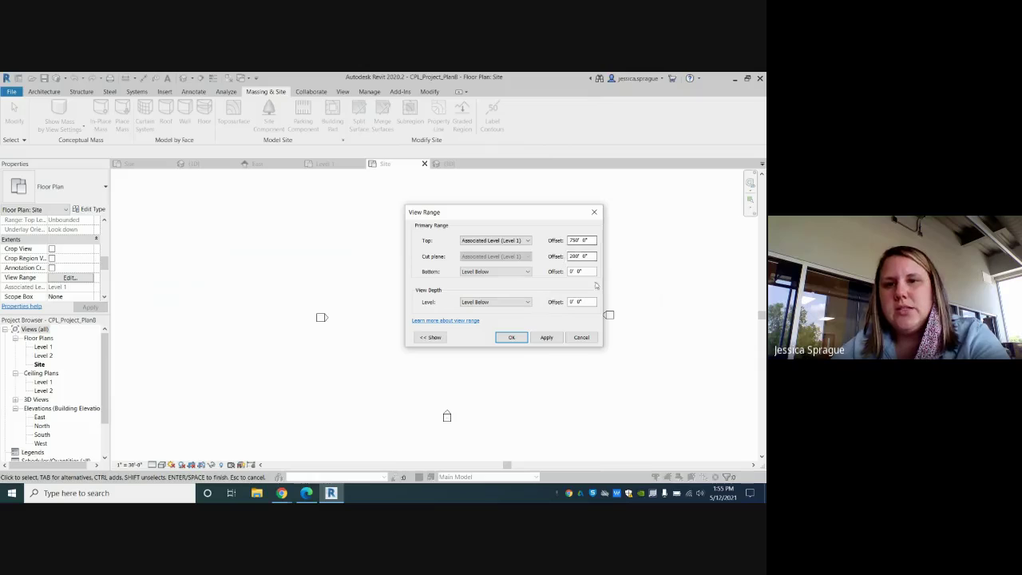
click(517, 338)
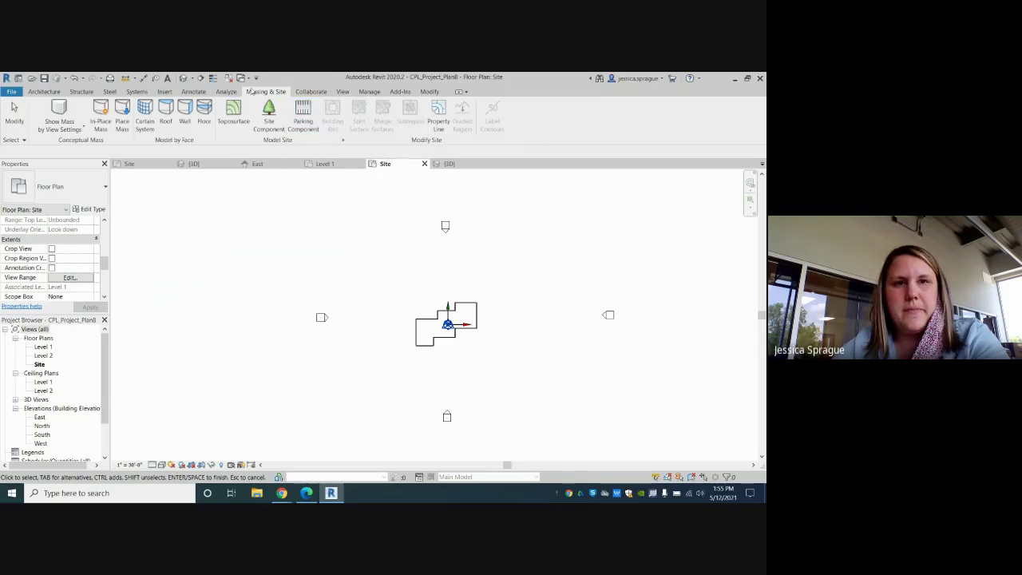
- Save CPL_Project_PlanB and load C100.pdf into the Import PDF preview
click(165, 91)
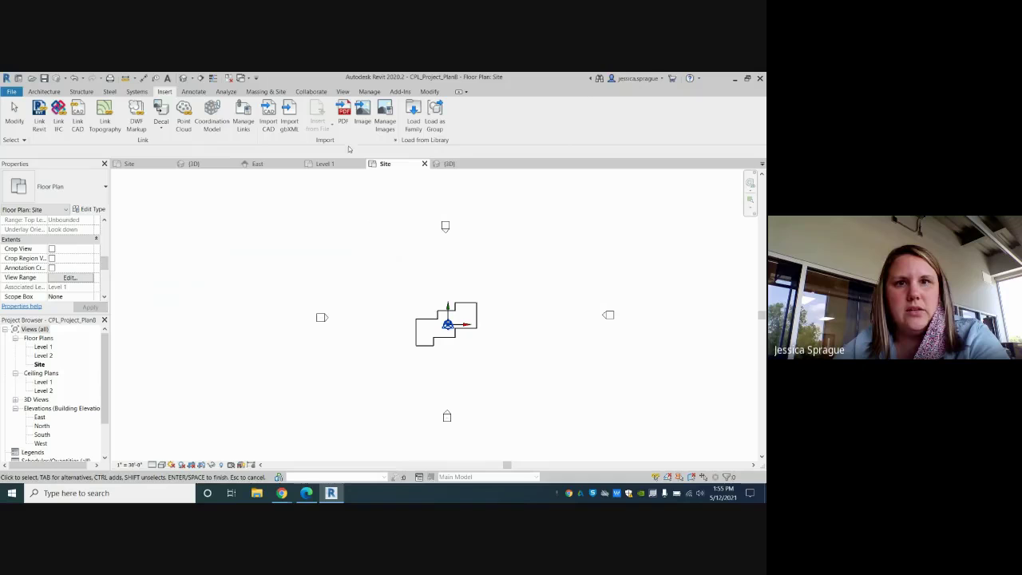
click(342, 116)
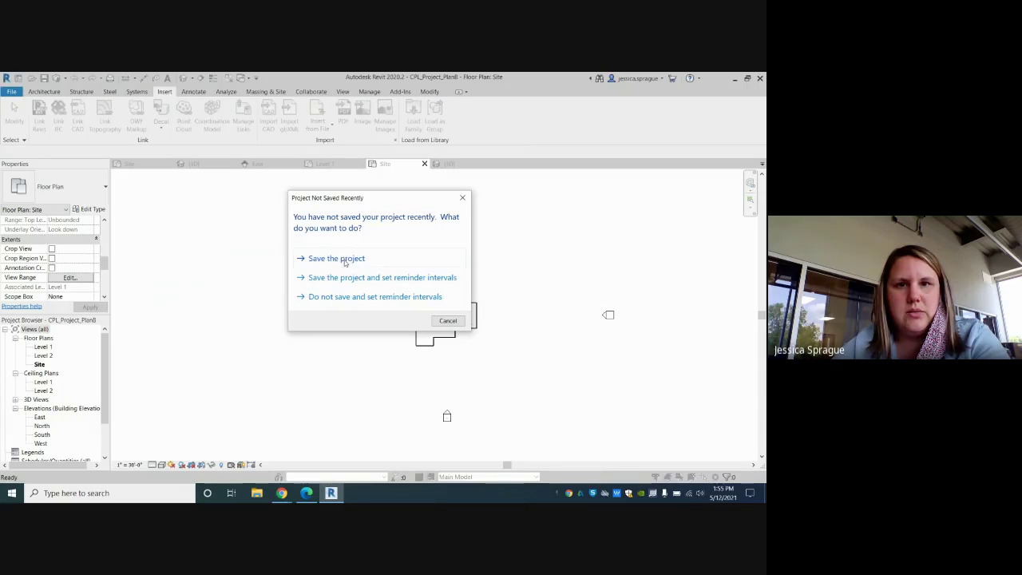
click(345, 260)
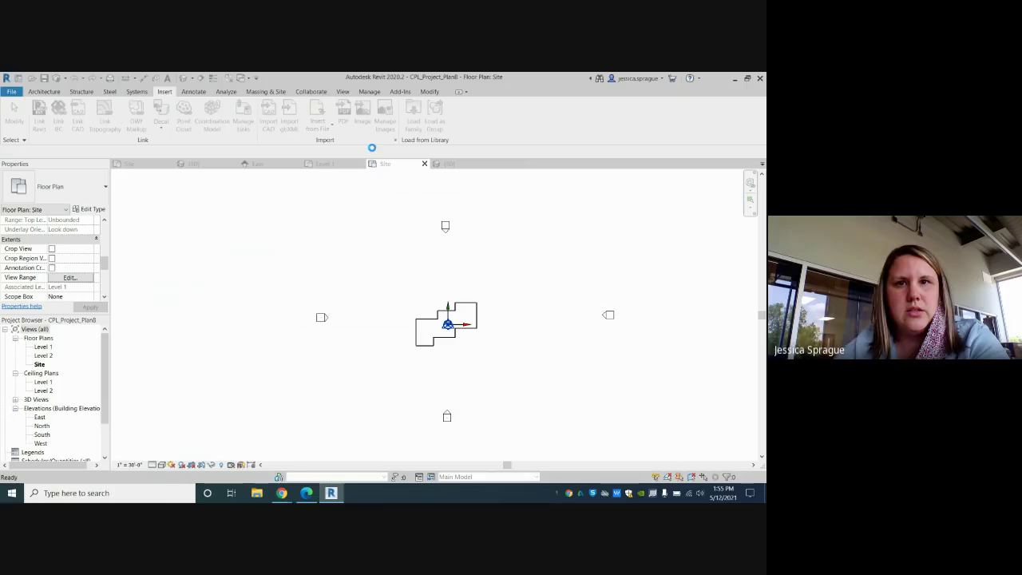
key(ctrl+s)
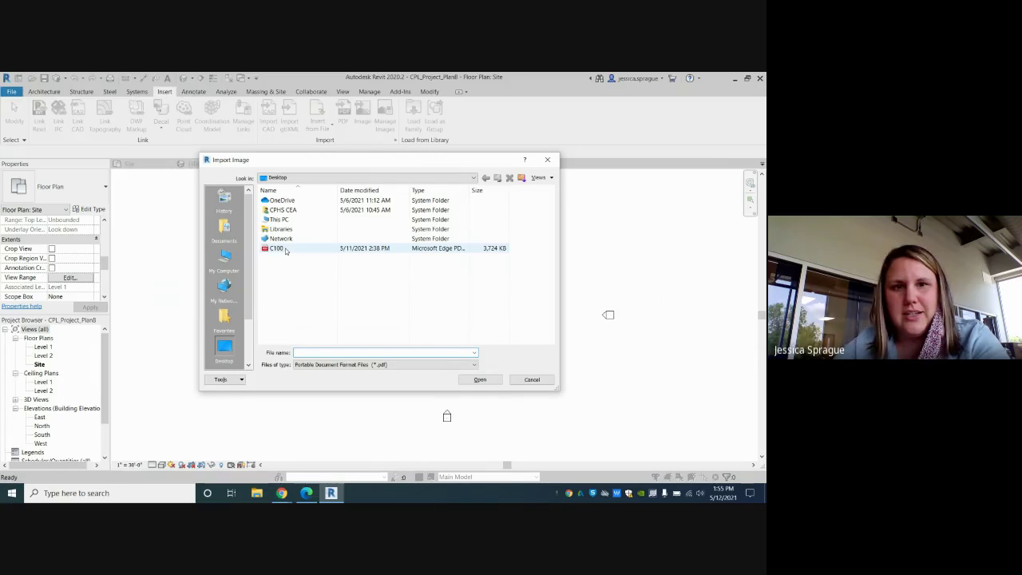
click(285, 249)
click(480, 380)
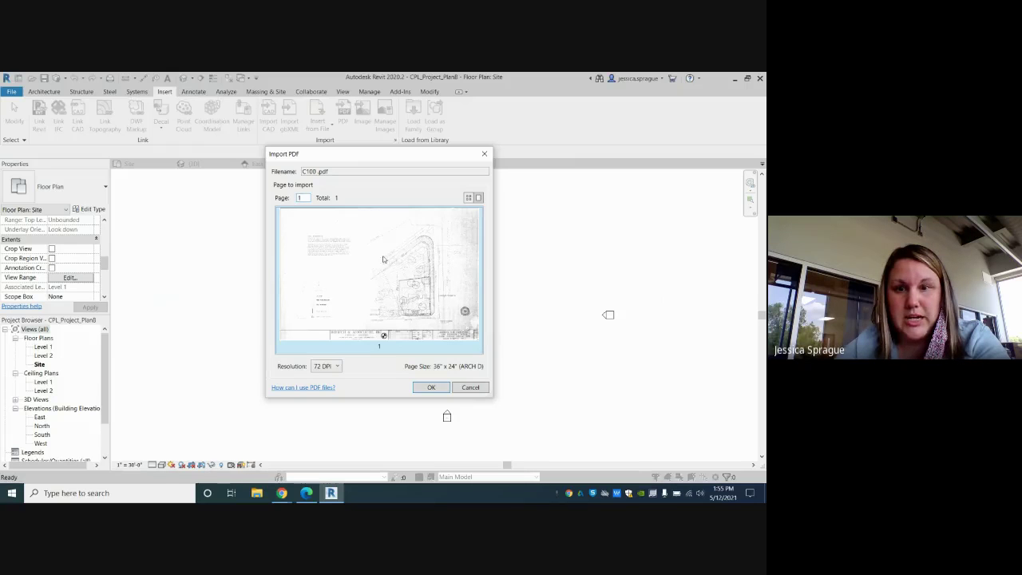
- Cancel the PDF import and place the Screenshot 2 image over the building instead
click(471, 389)
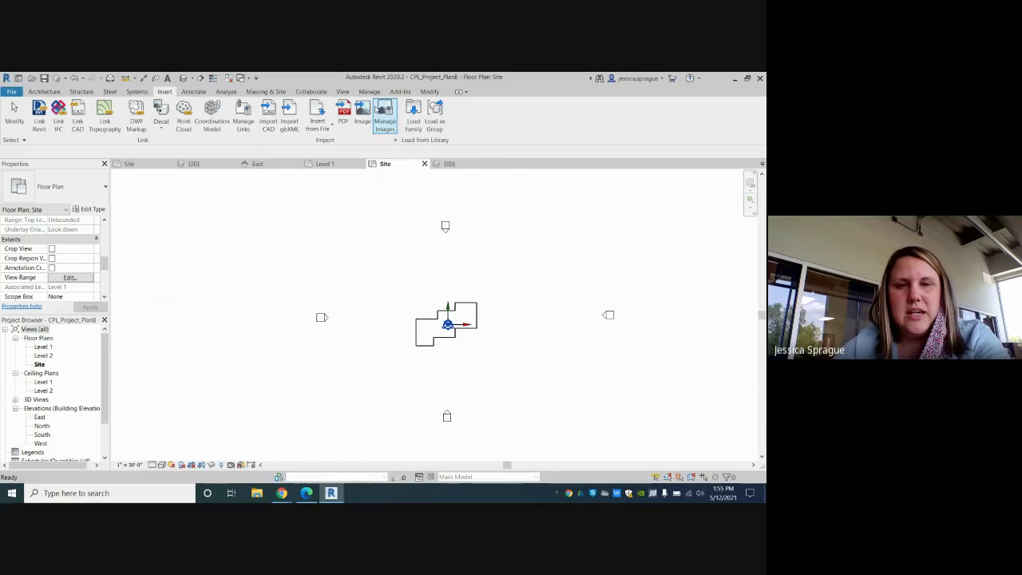
click(362, 113)
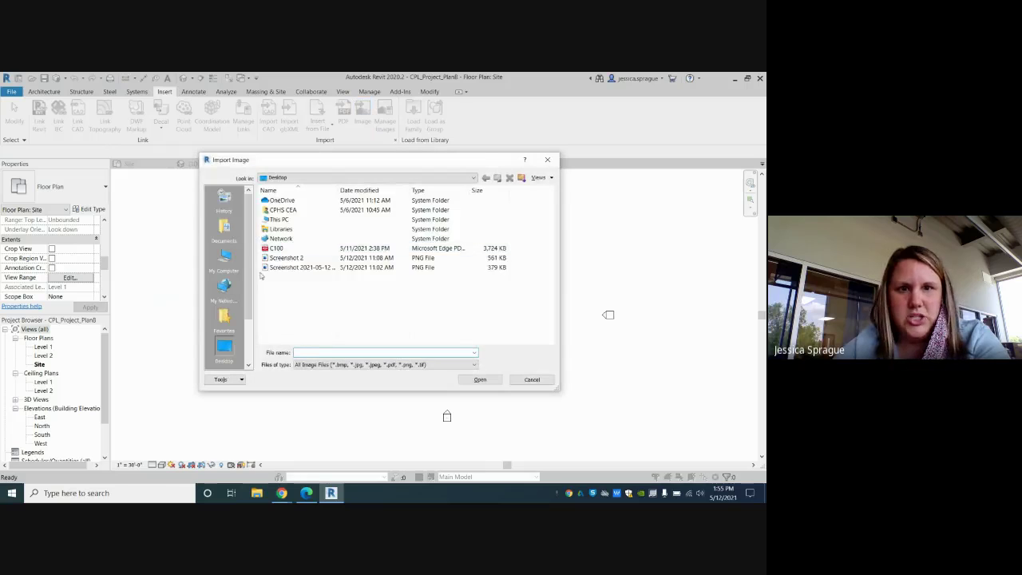
click(286, 258)
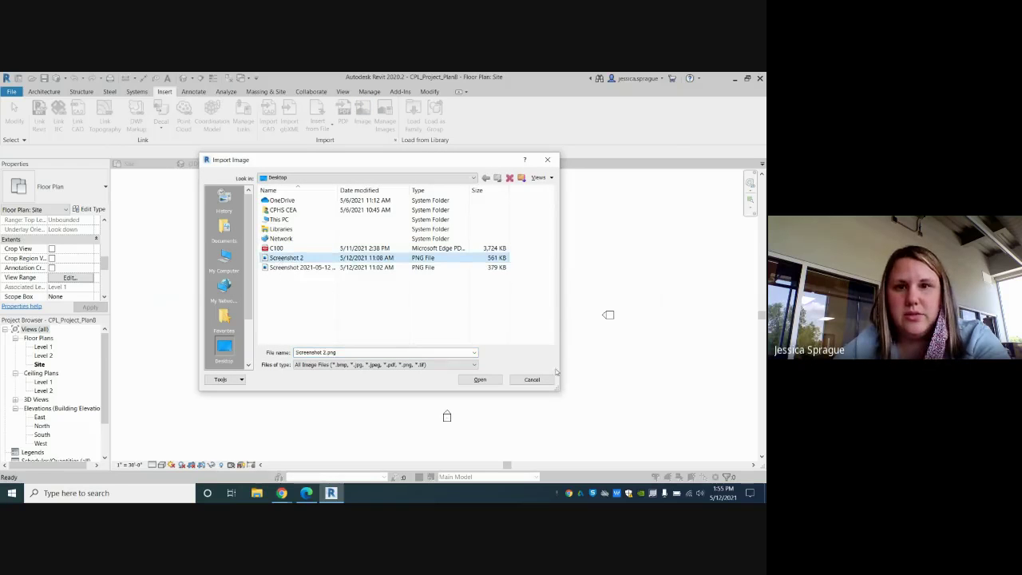
click(482, 379)
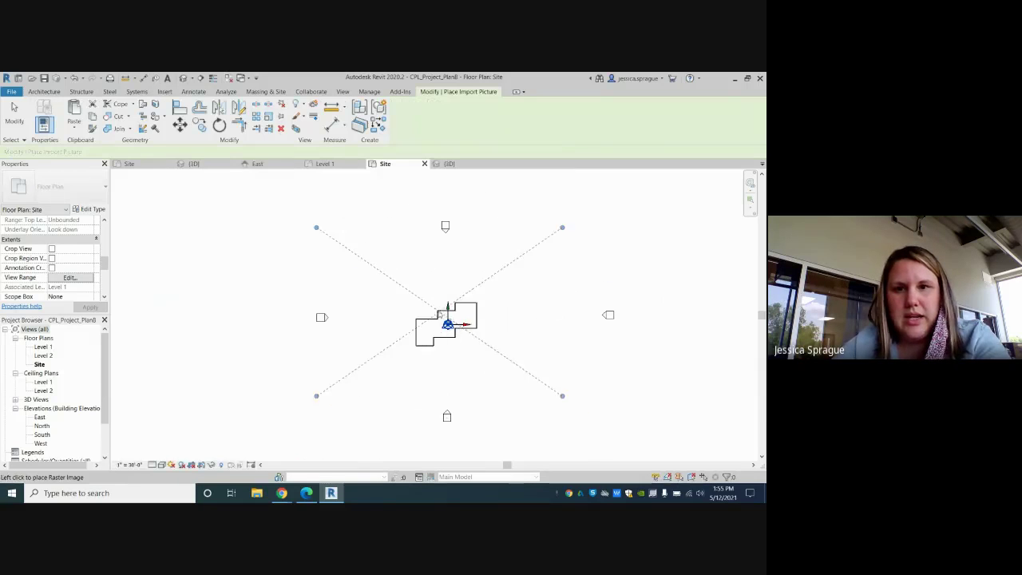
click(445, 323)
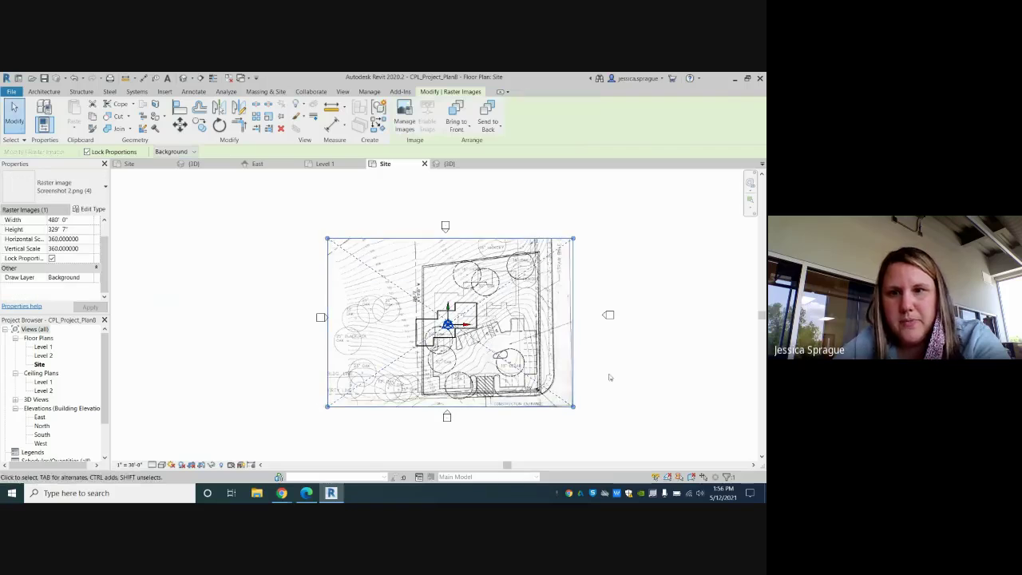
- Nudge the civil-plan image left and down until it lines up with the building
drag(505, 314, 500, 280)
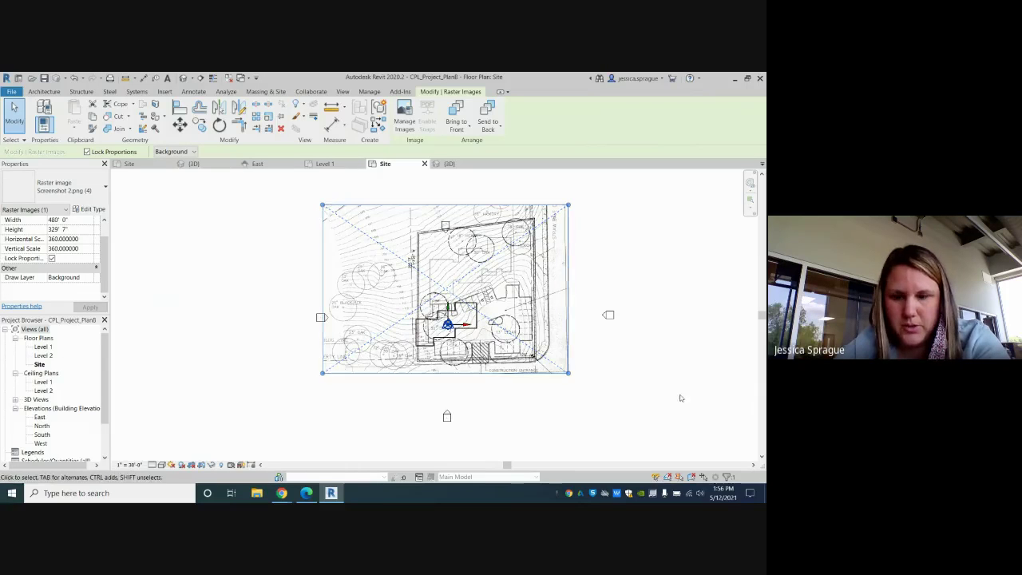
key(Down)
key(Down)
key(Down)
key(Down)
key(Left)
key(Left)
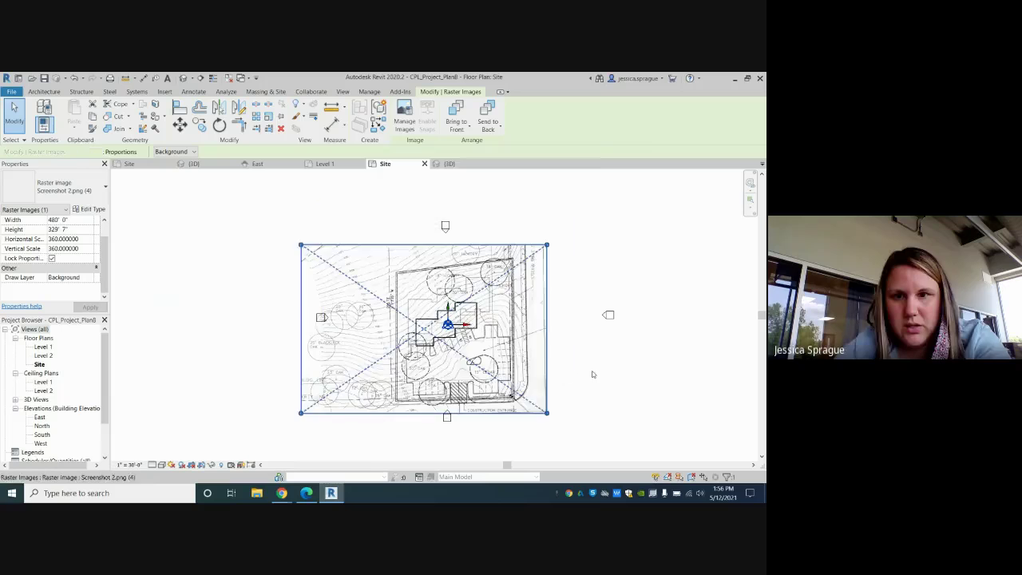
key(Down)
key(Down)
key(Down)
key(Down)
key(Down)
key(Down)
key(Down)
key(Down)
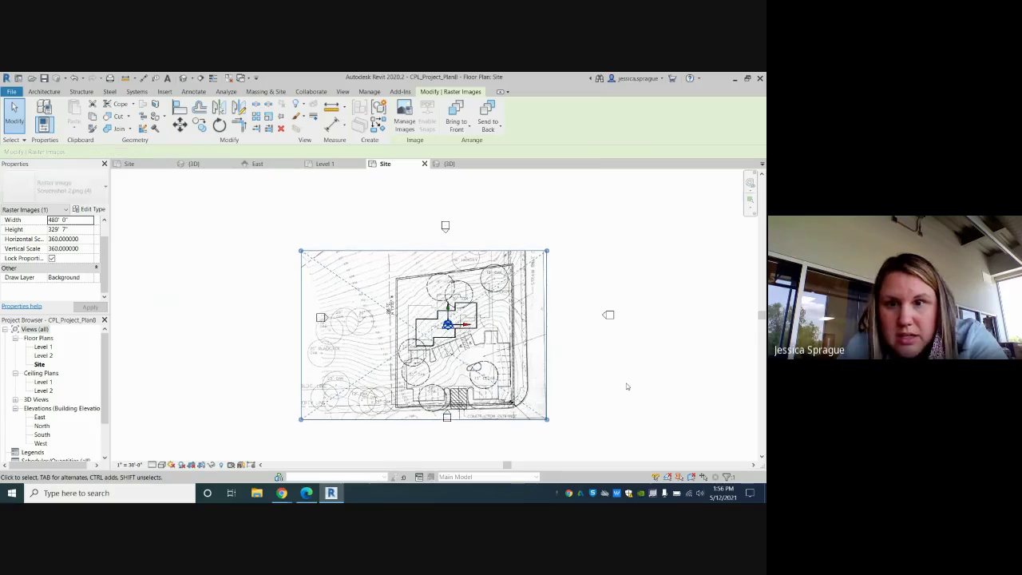
key(Right)
key(Left)
key(Left)
key(Left)
key(Left)
key(Left)
key(Left)
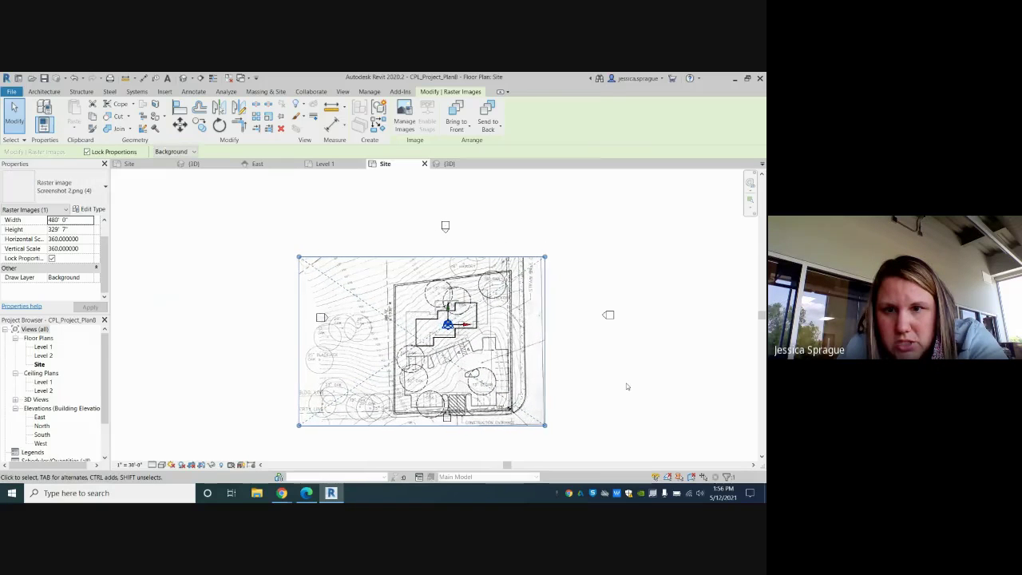
key(Left)
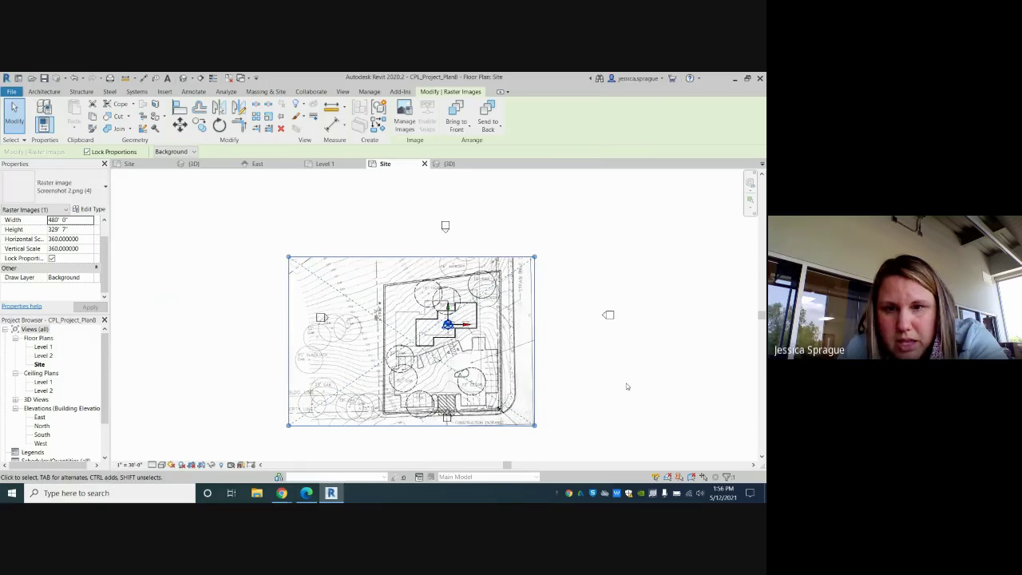
key(Down)
key(Down)
key(Down)
key(Down)
key(Down)
key(Down)
key(Down)
key(Down)
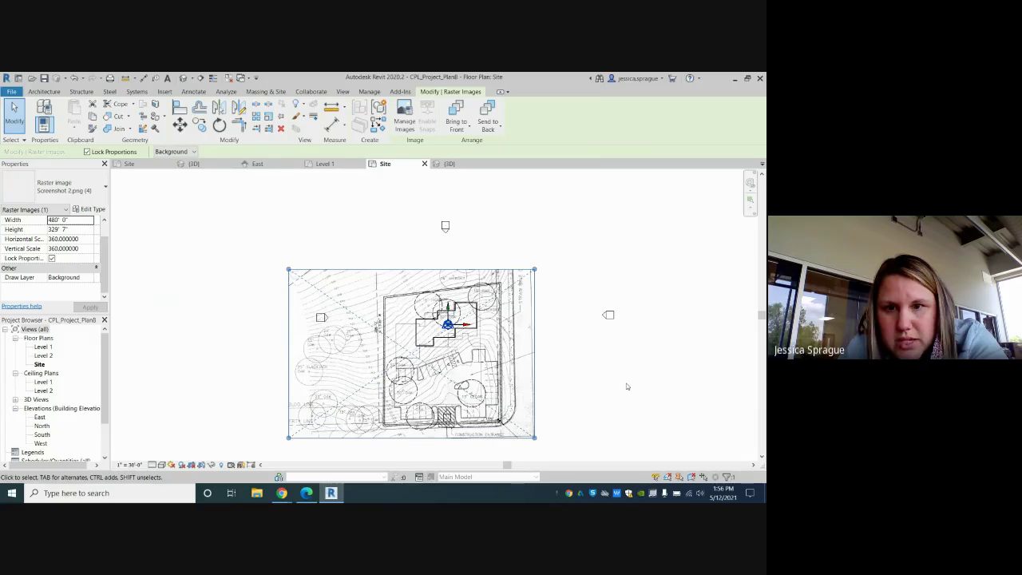
key(Left)
key(Left)
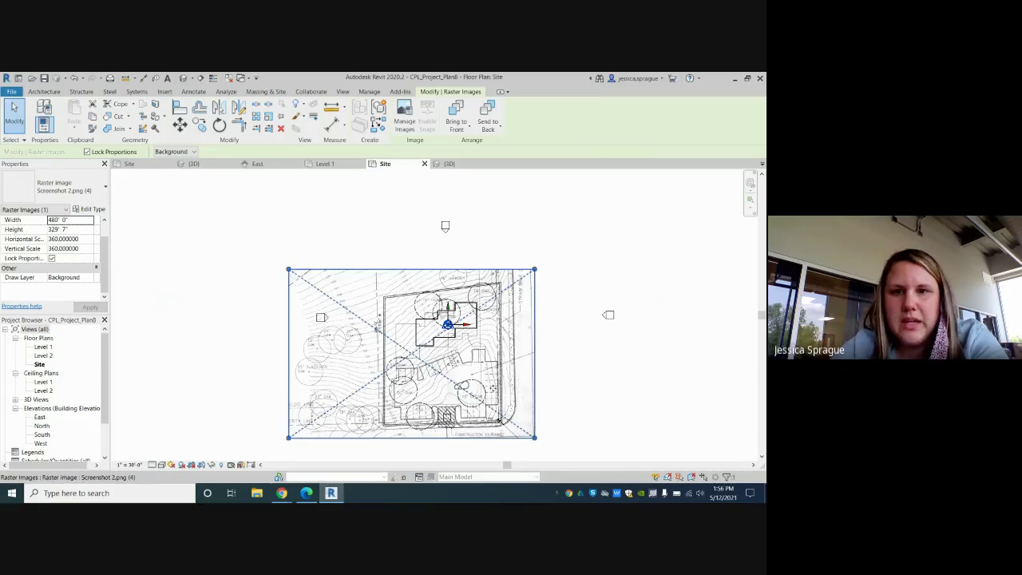
scroll(480, 388, up, 2)
scroll(480, 388, up, 1)
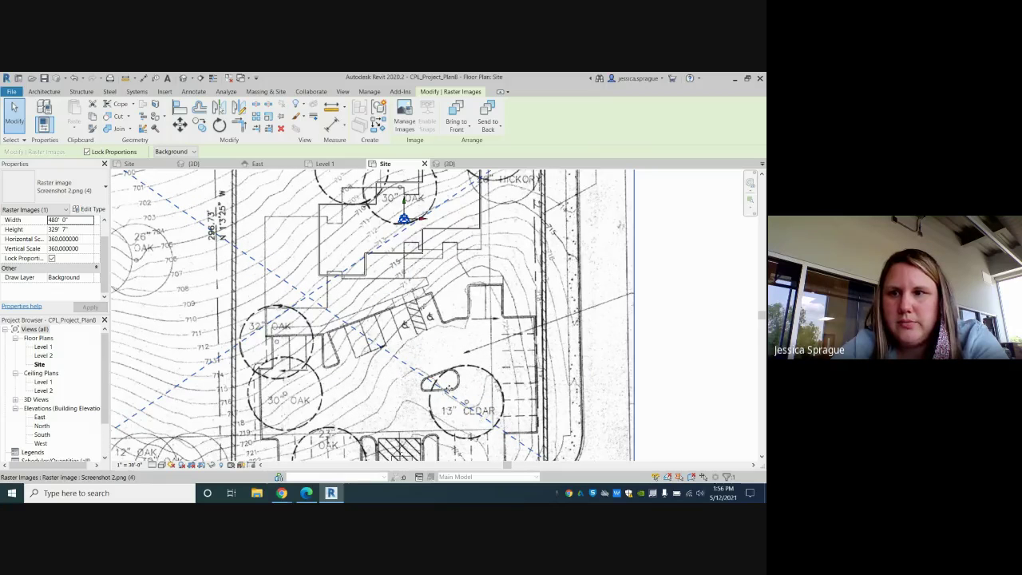
ctrl+scroll(687, 403, down, 3)
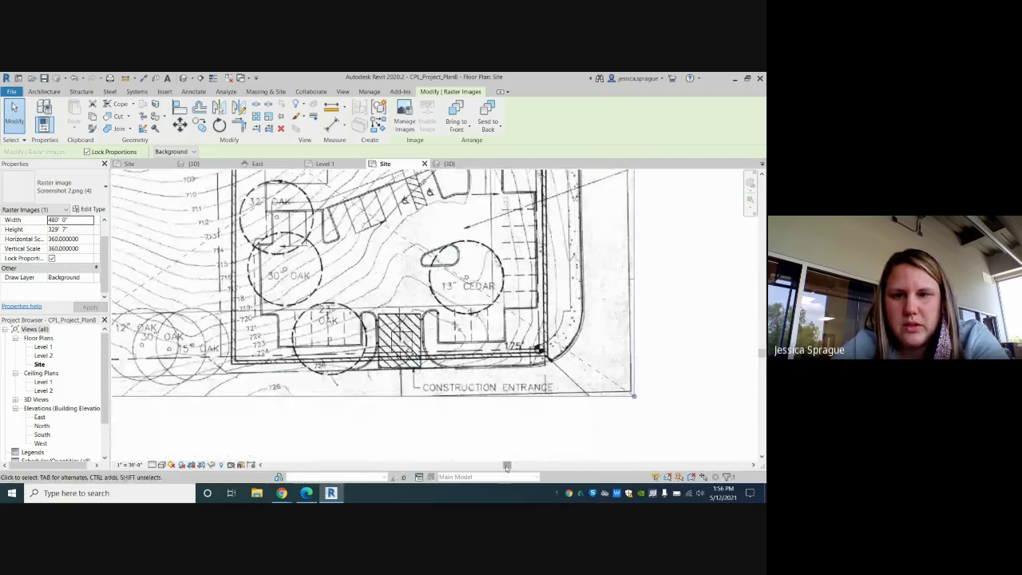
- Start a toposurface and place four points along the bottom 725' contour
drag(508, 466, 478, 475)
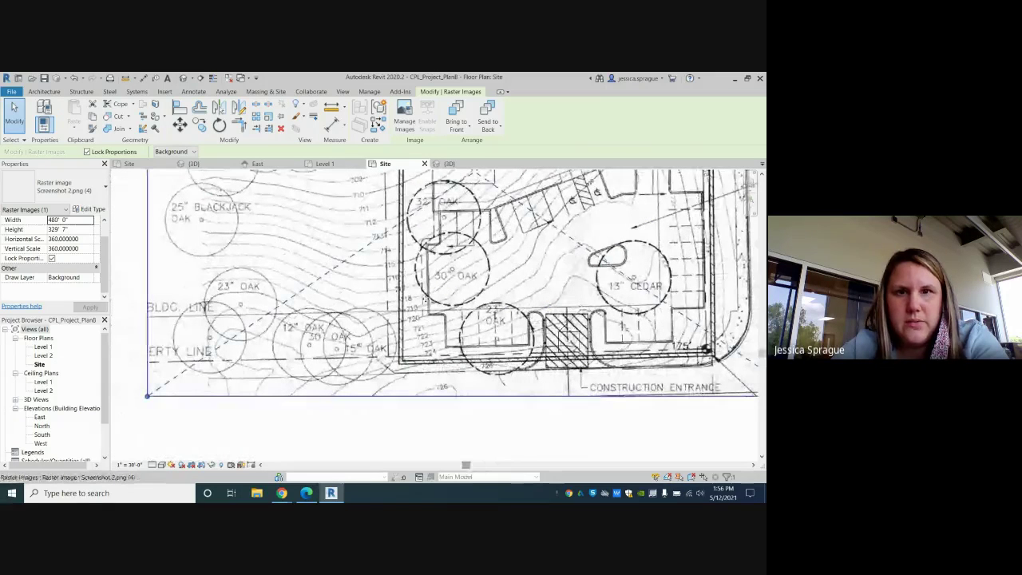
click(265, 91)
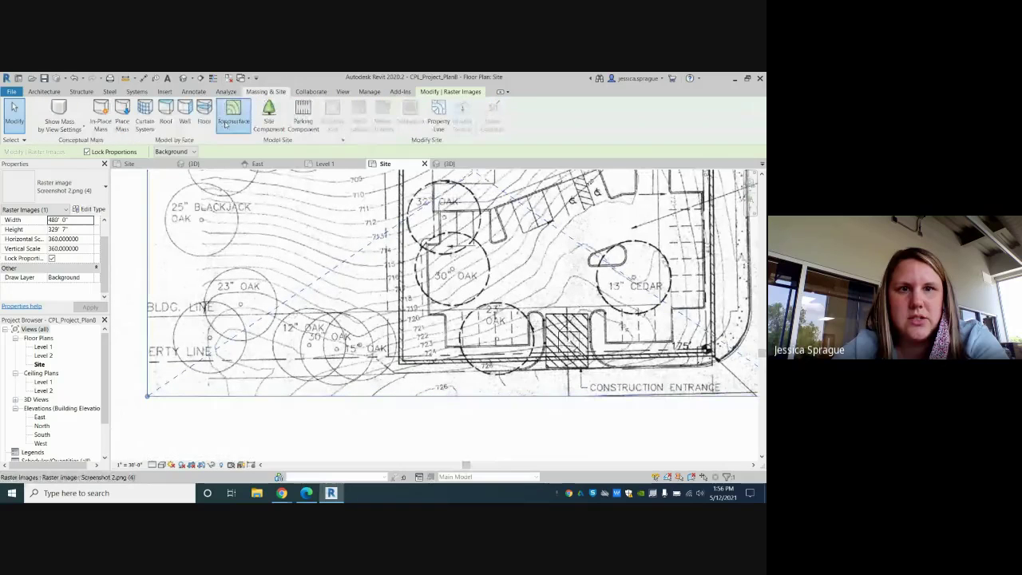
click(234, 110)
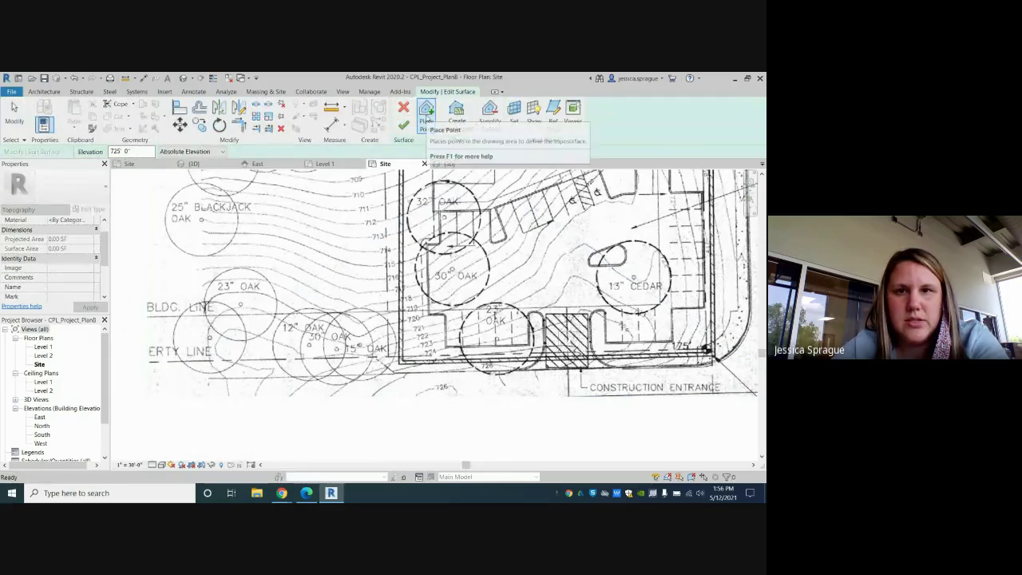
click(427, 119)
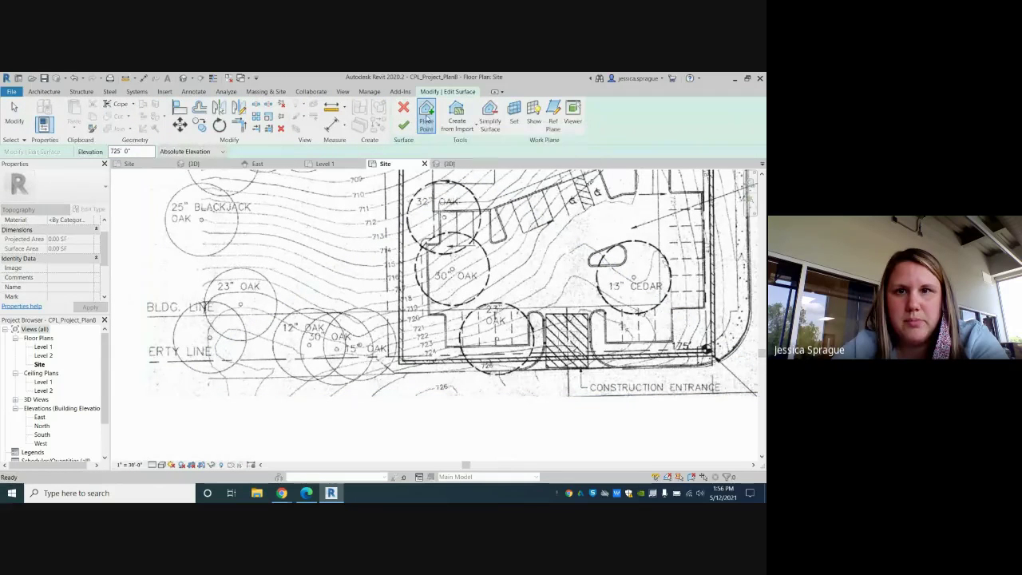
click(416, 395)
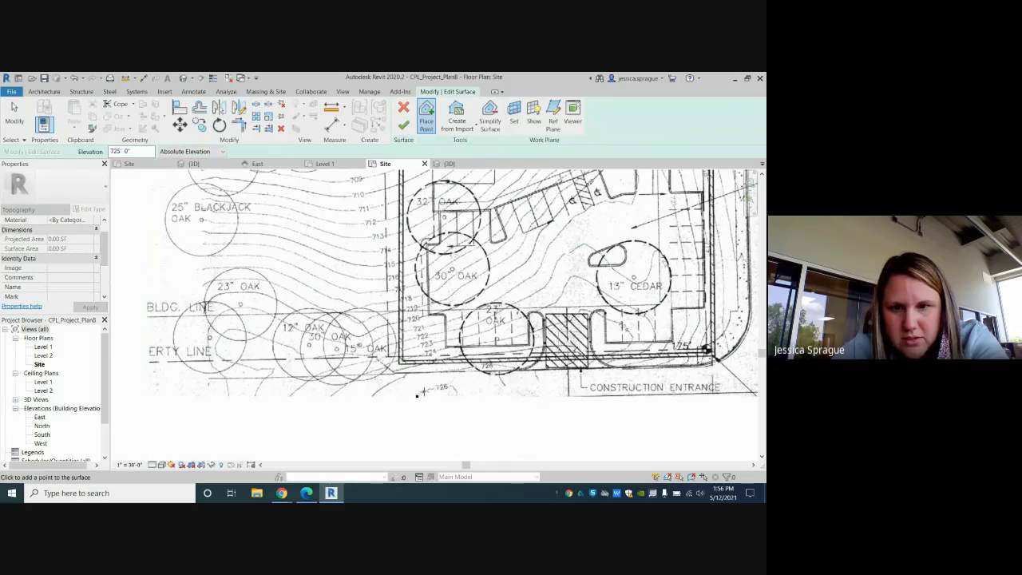
click(423, 392)
click(445, 387)
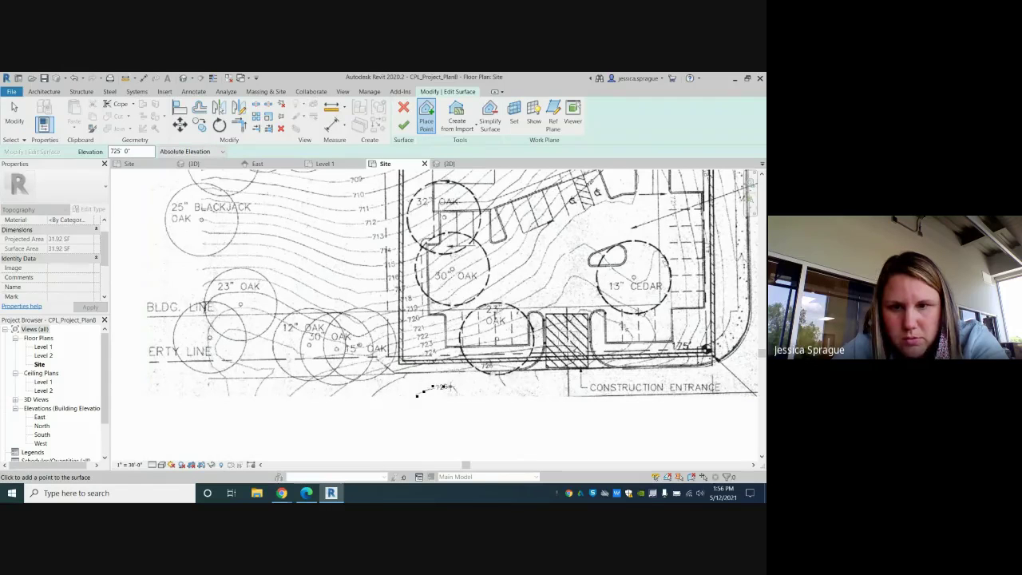
click(456, 396)
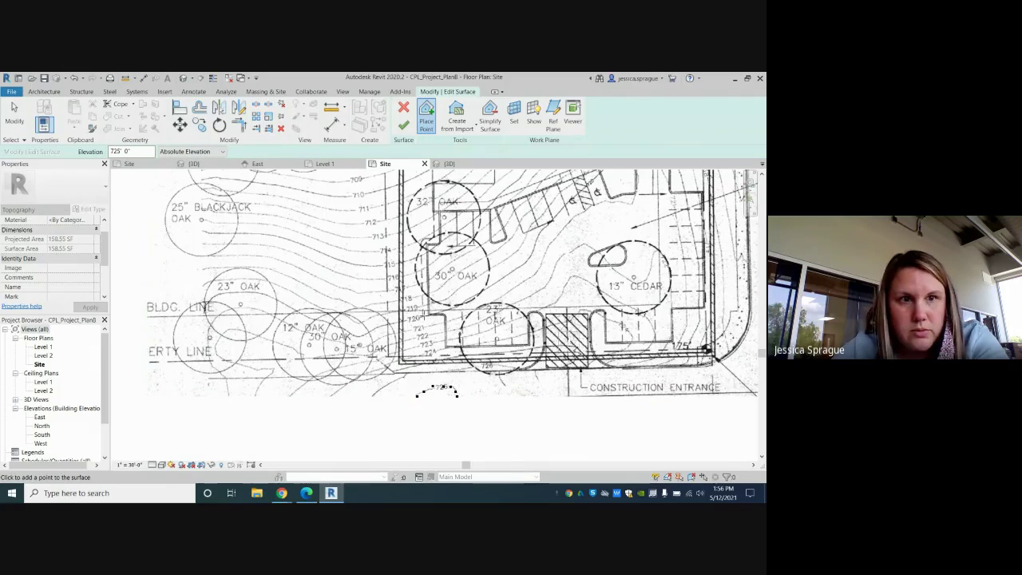
- Set the point elevation to 726 and finish the surface
double_click(117, 152)
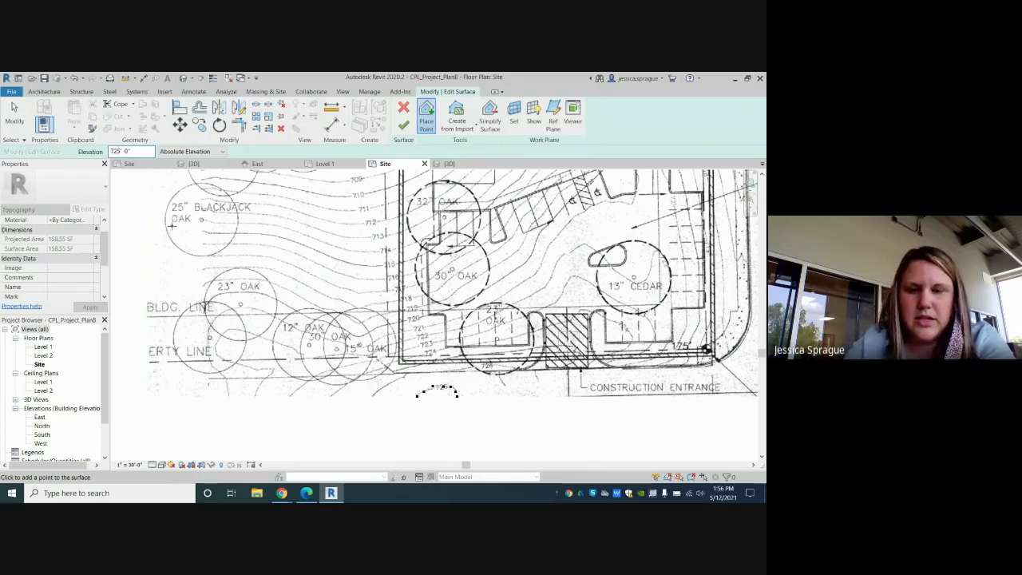
text(726)
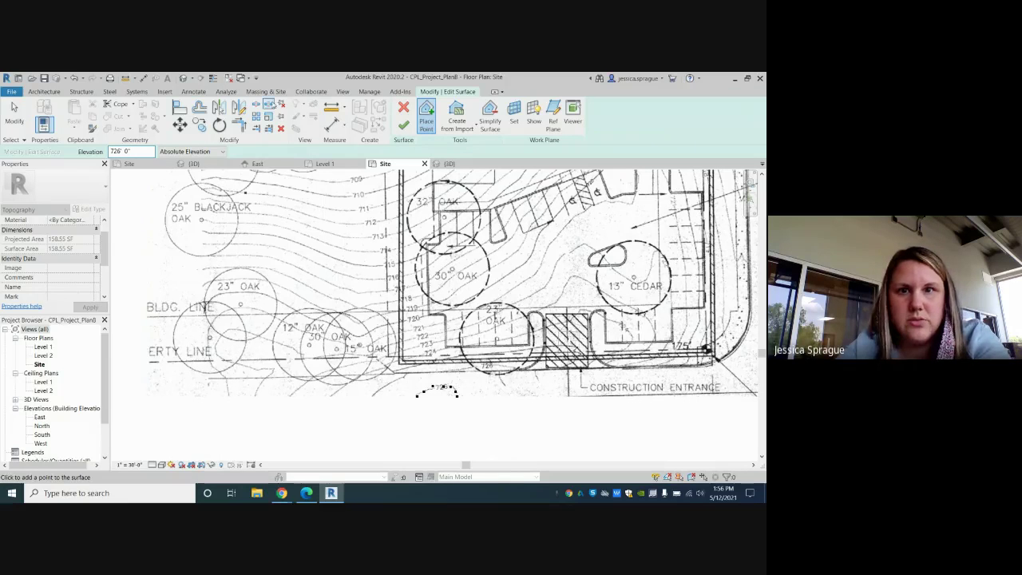
click(403, 125)
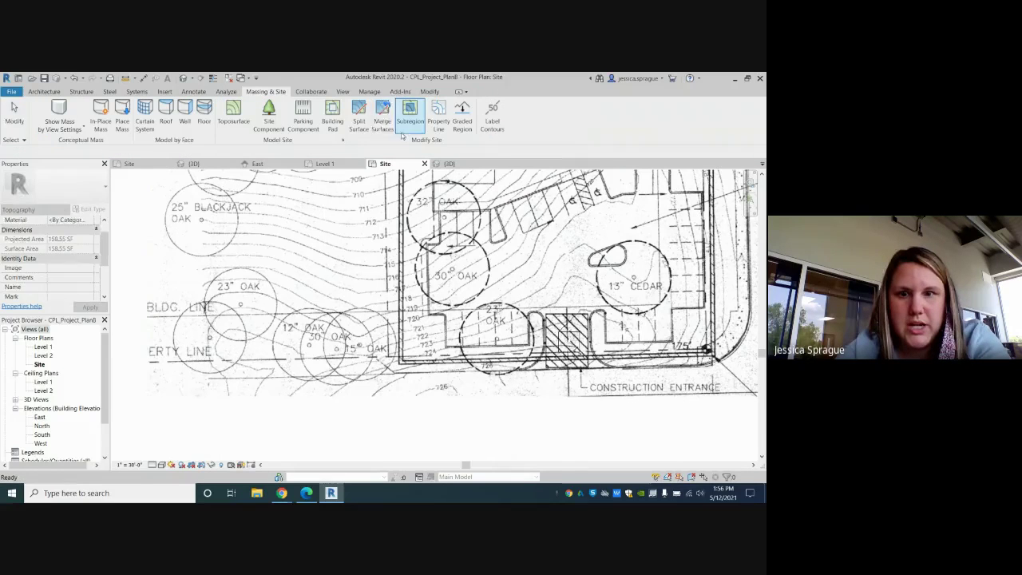
- Start a new toposurface at 725' and trace points east along the bottom contour
click(233, 112)
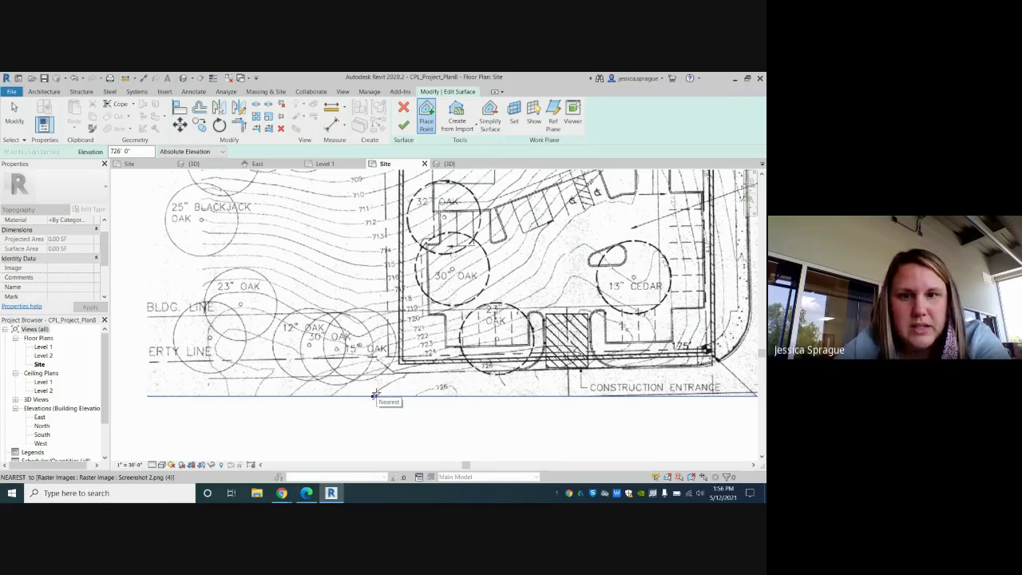
click(374, 394)
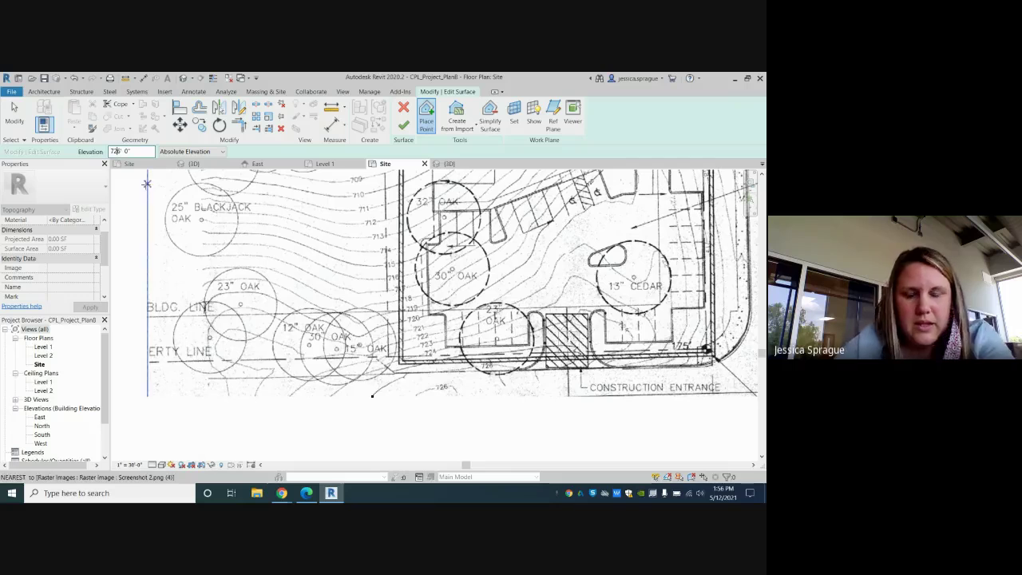
text(725)
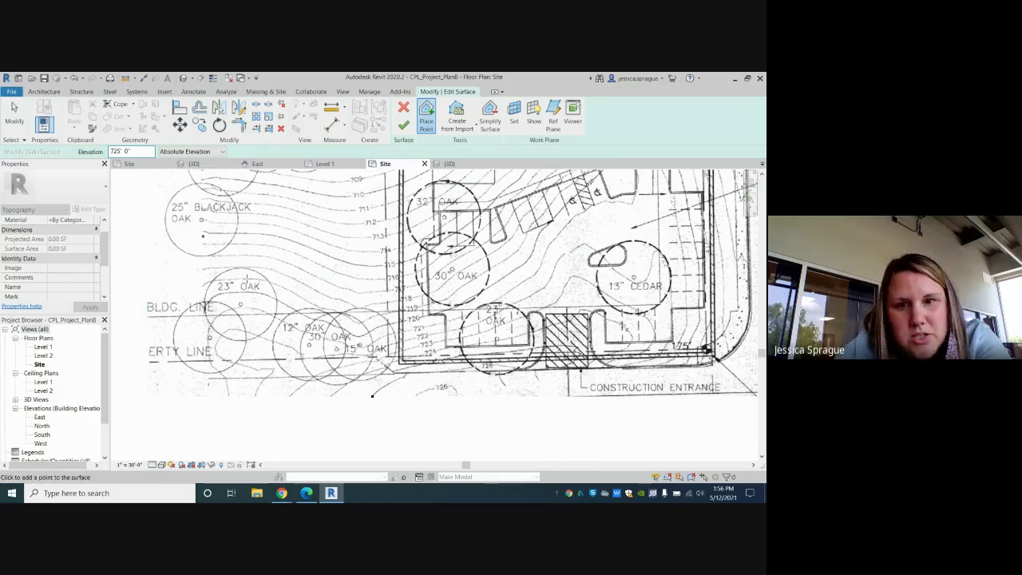
click(389, 384)
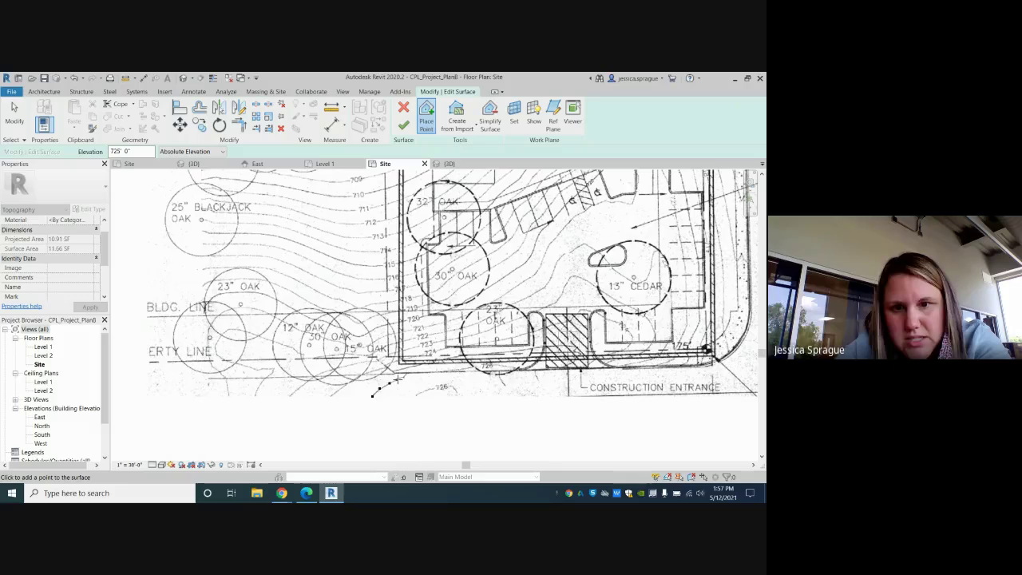
click(406, 374)
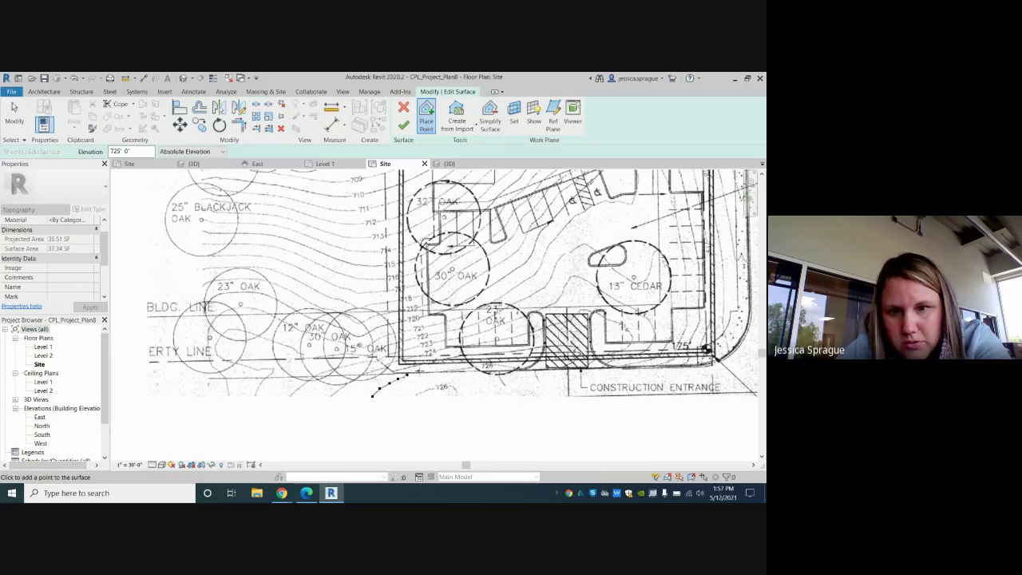
click(420, 371)
click(440, 371)
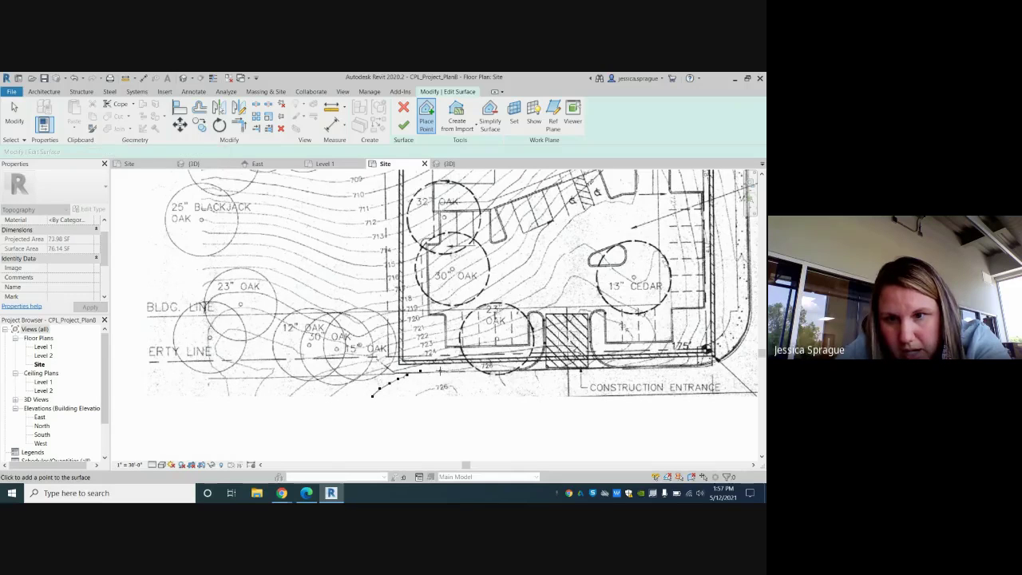
click(463, 368)
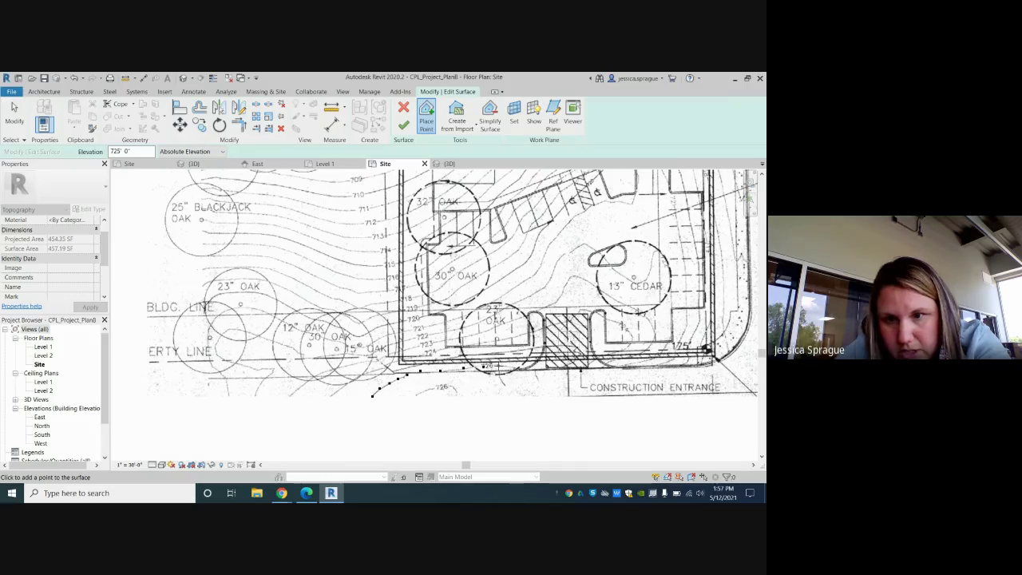
click(499, 367)
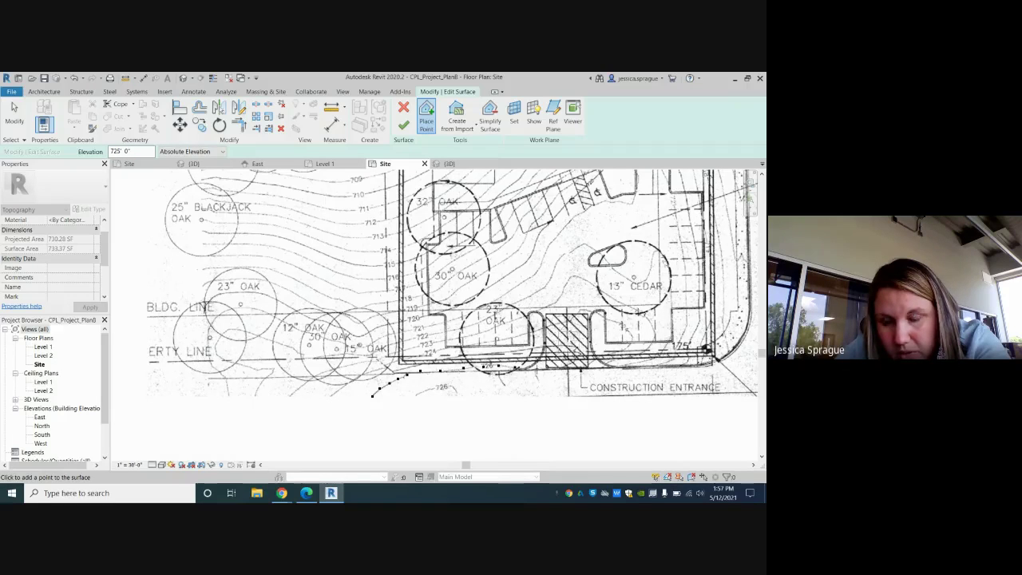
click(547, 368)
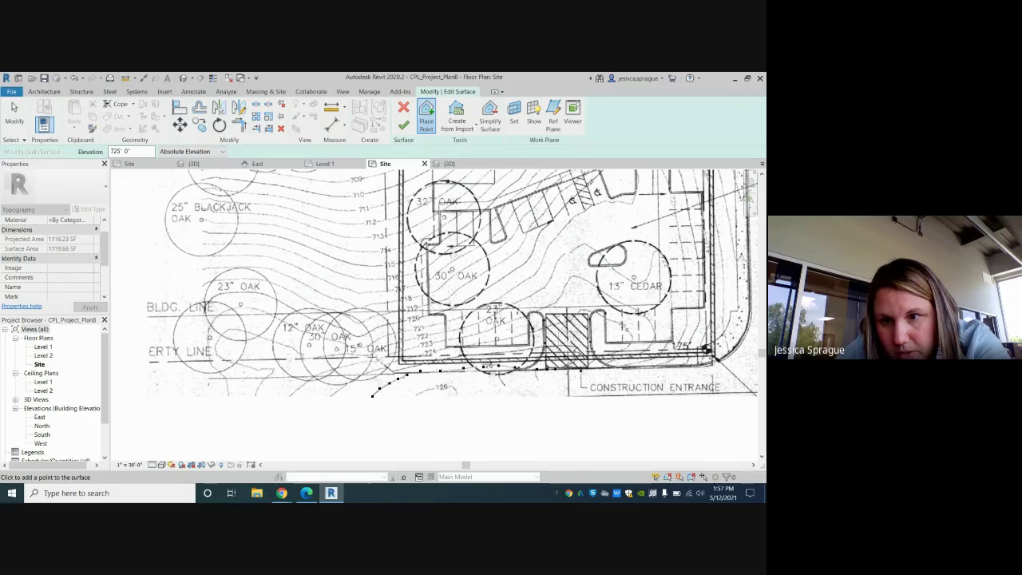
- Continue the 725' points past the construction entrance and back to the lower-left edge
click(580, 354)
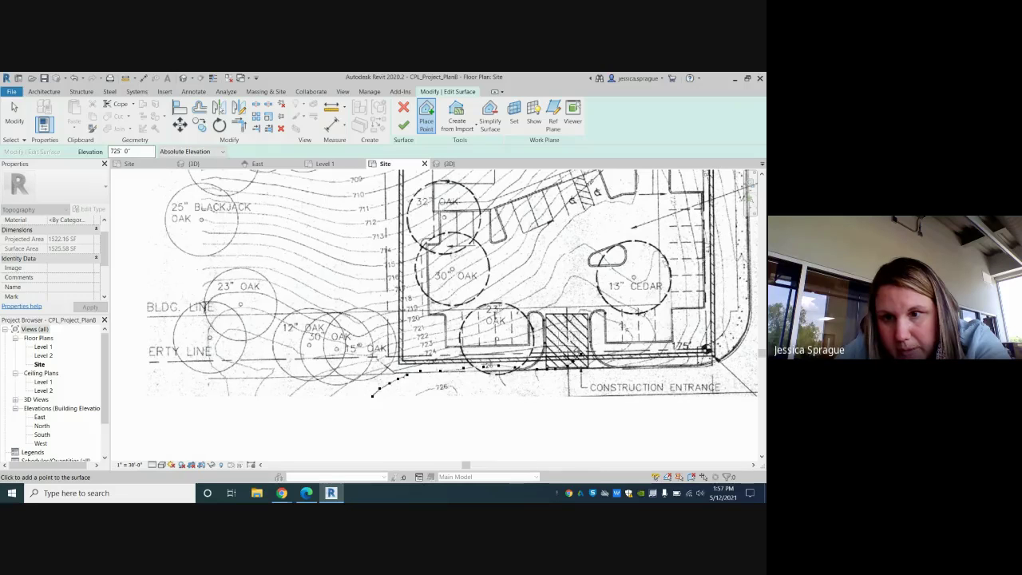
click(577, 351)
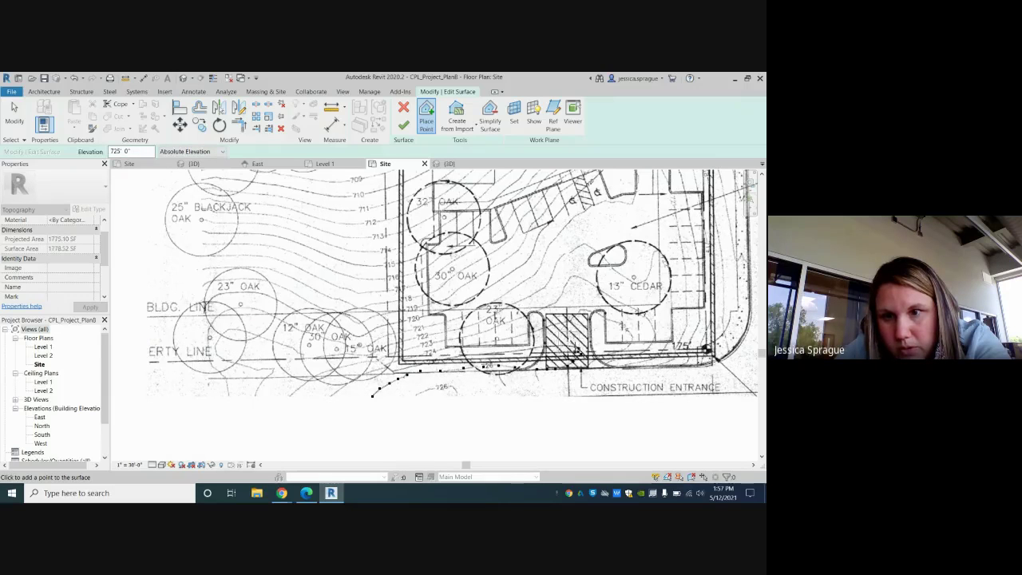
click(551, 348)
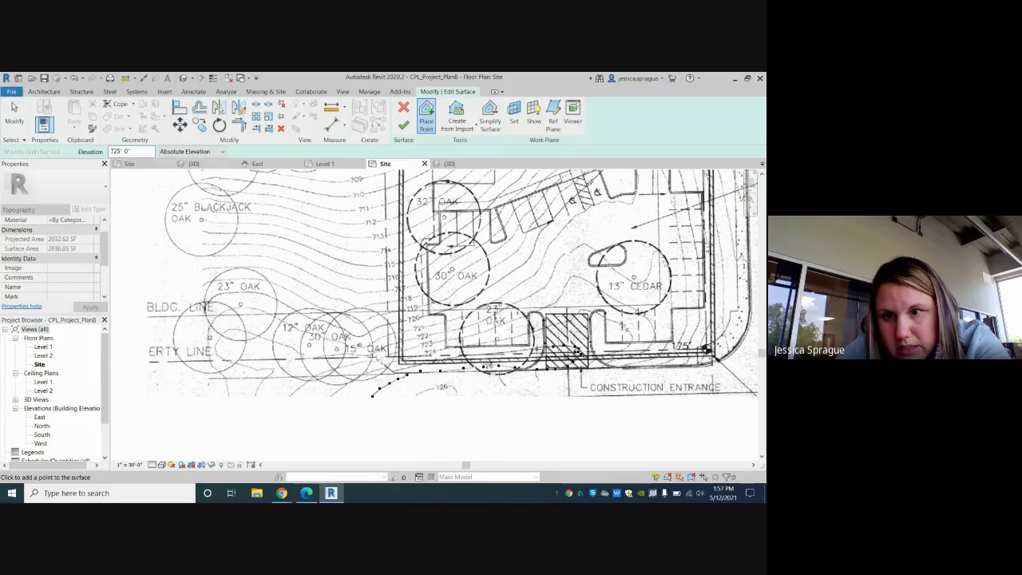
click(538, 347)
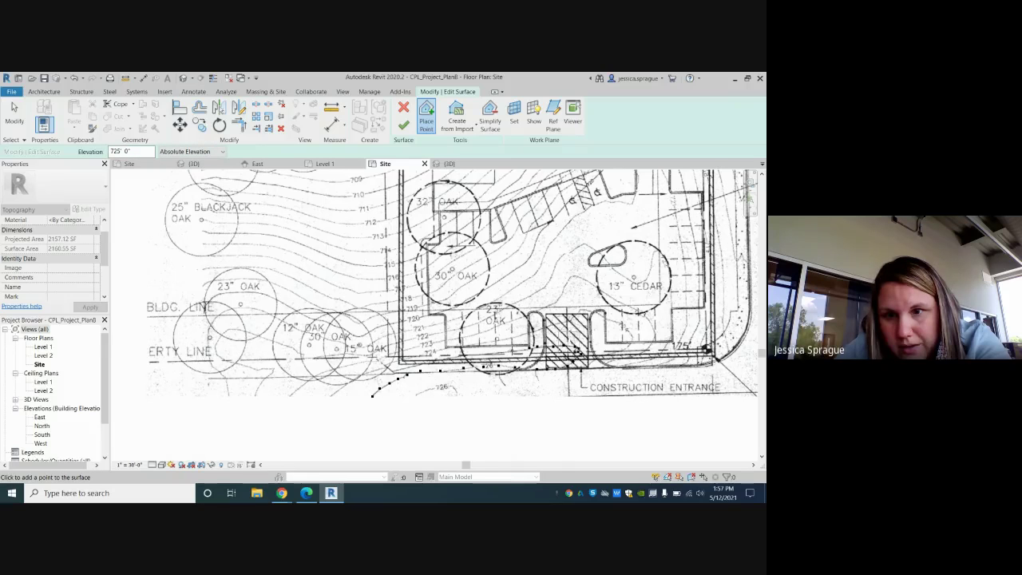
click(511, 351)
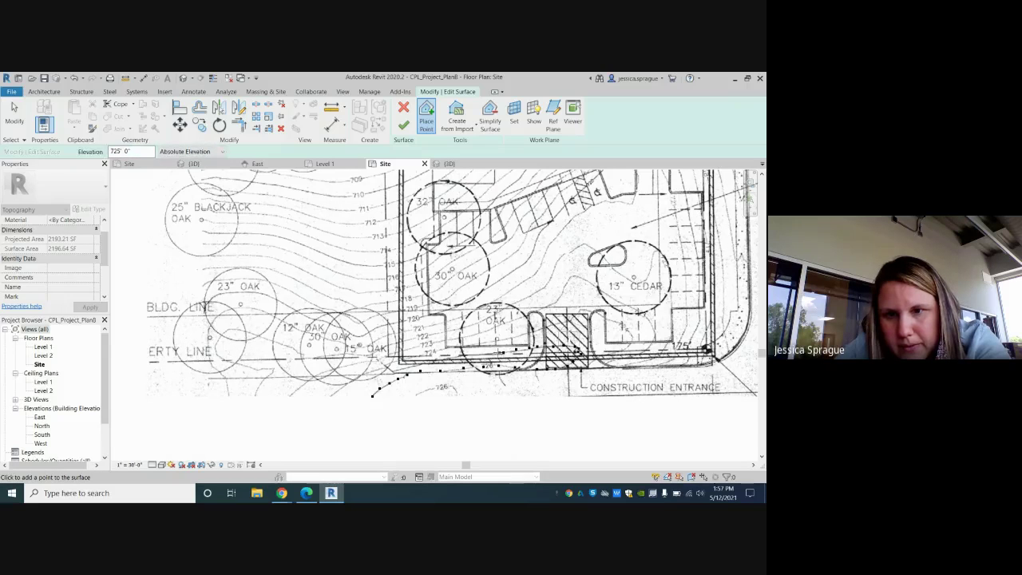
click(470, 353)
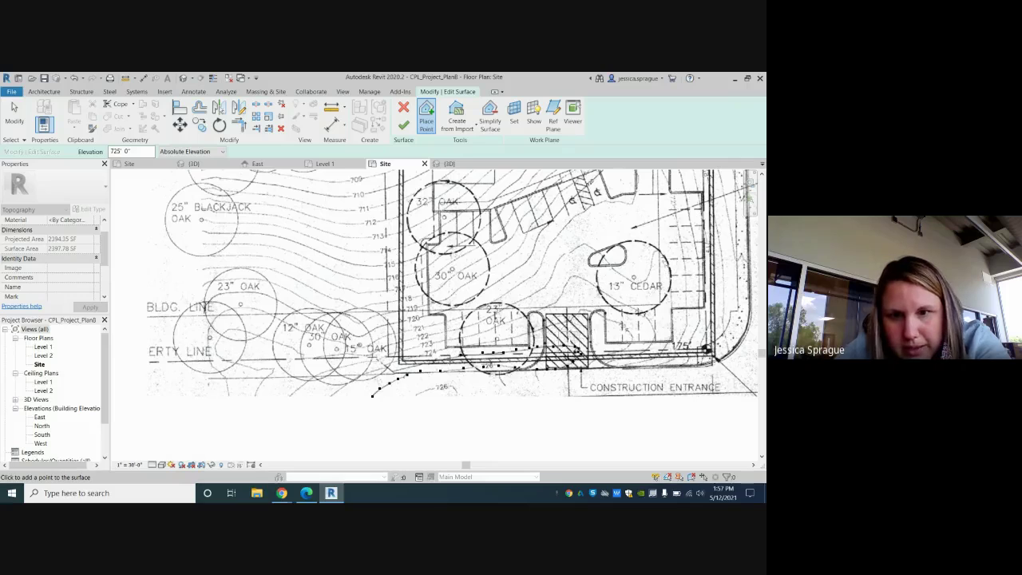
click(437, 360)
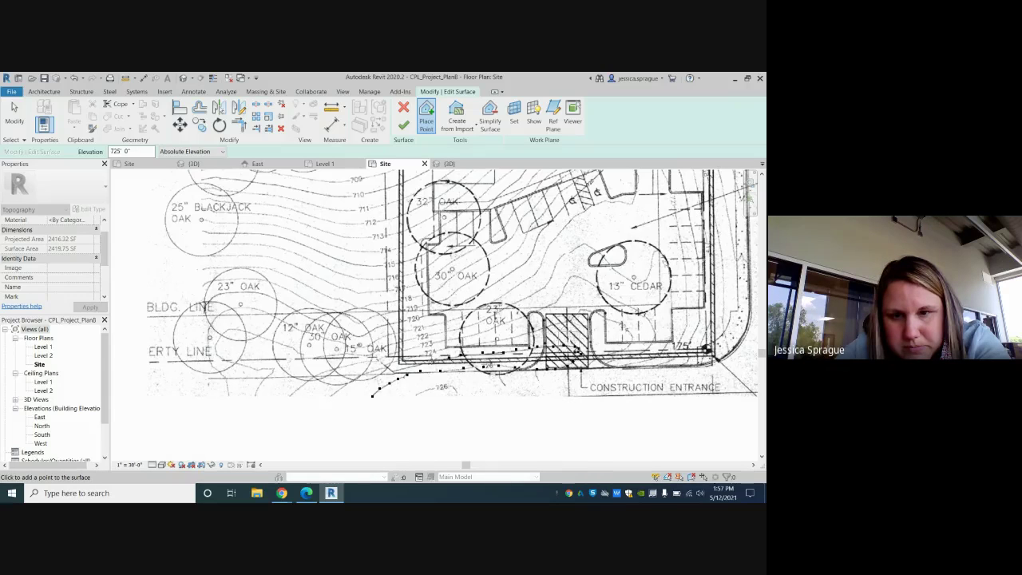
click(373, 395)
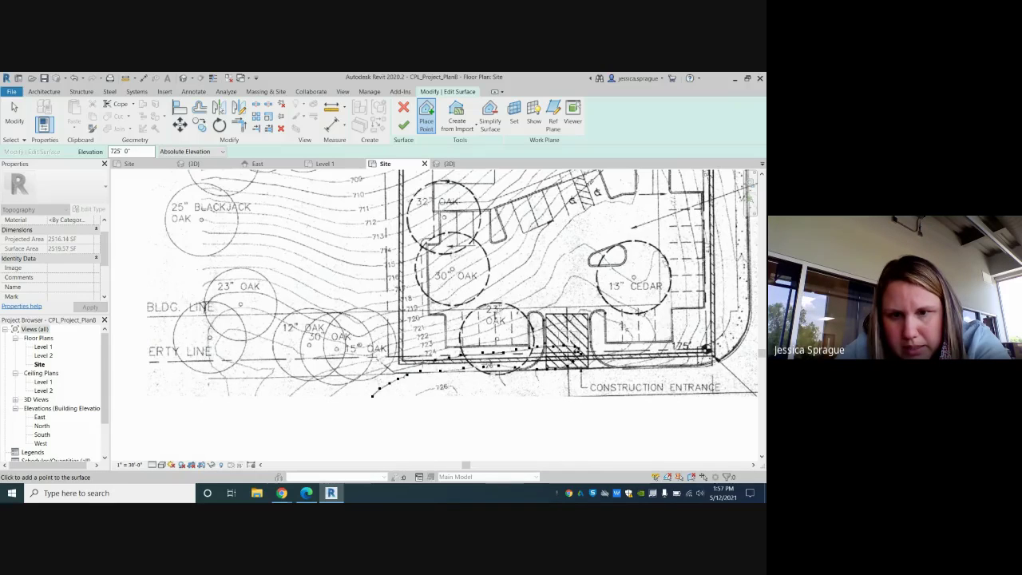
click(415, 369)
click(397, 369)
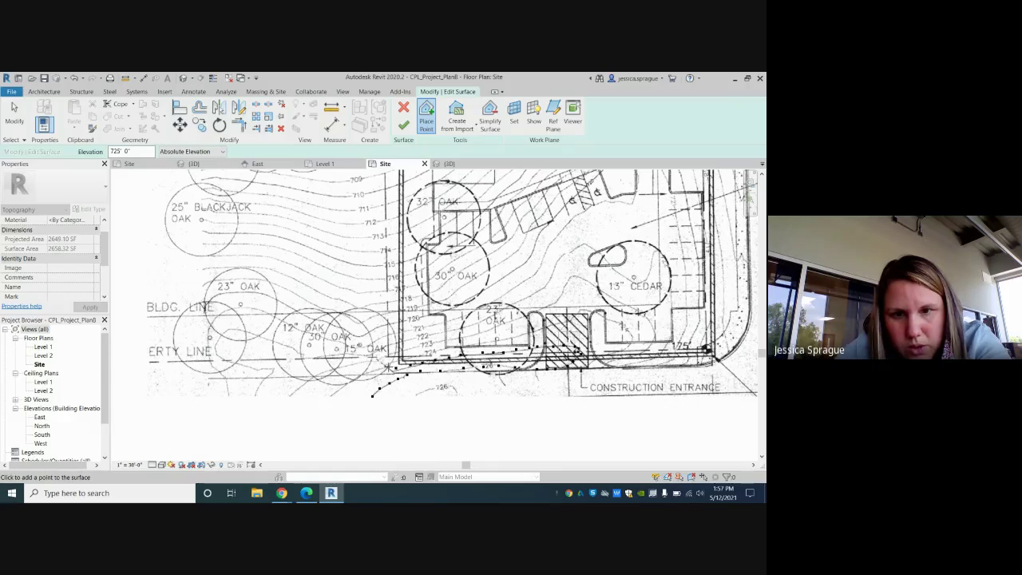
click(371, 373)
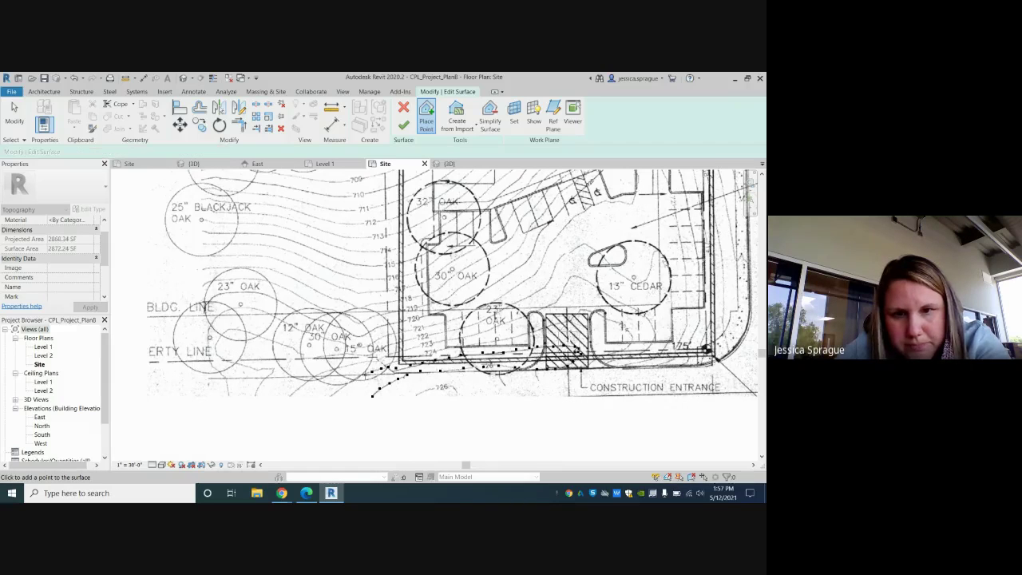
click(334, 393)
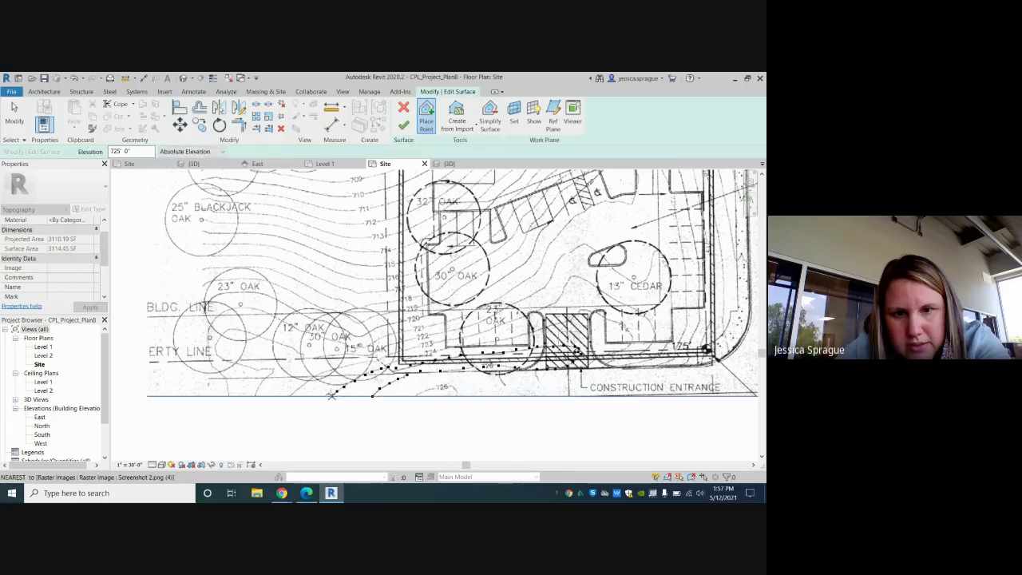
click(331, 394)
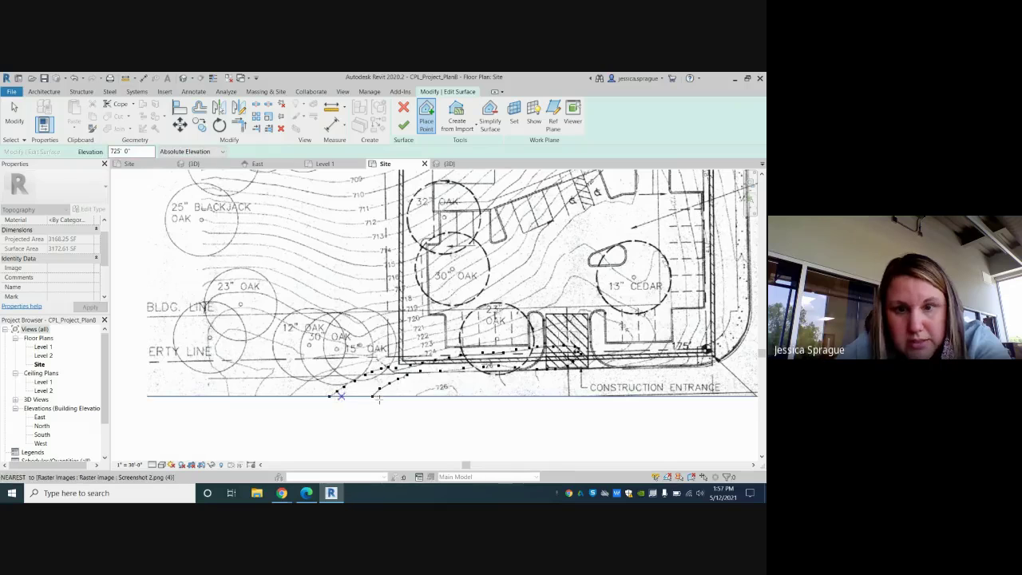
- Finish the 725' surface and start a 724' one, tracing points from the bottom edge toward the oak
click(404, 127)
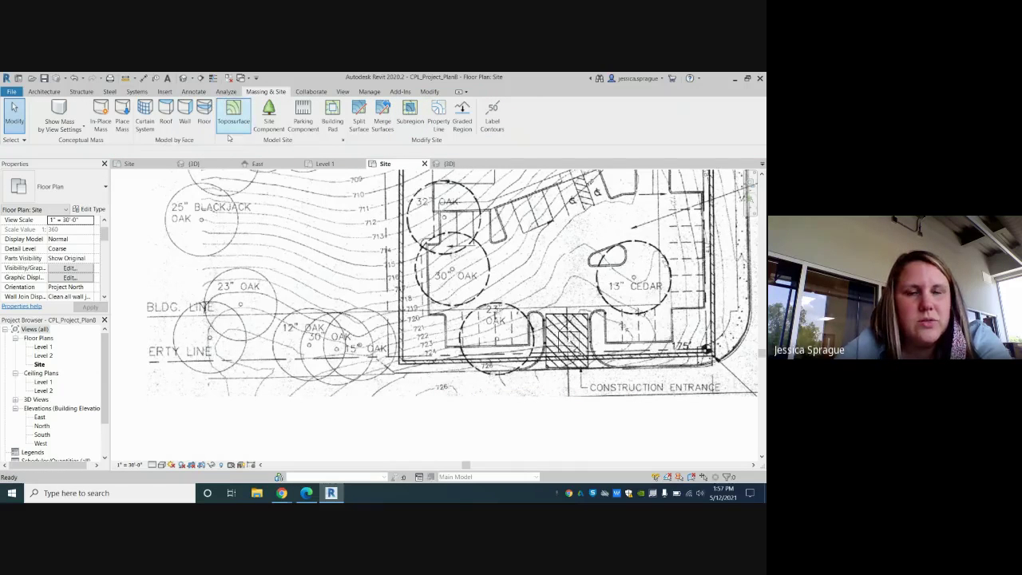
click(232, 119)
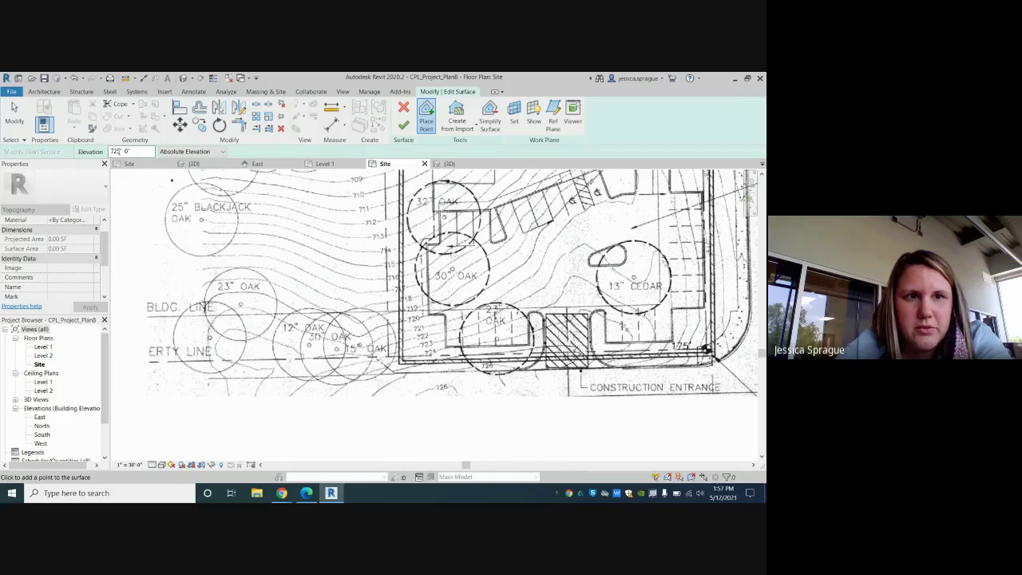
key(BackSpace)
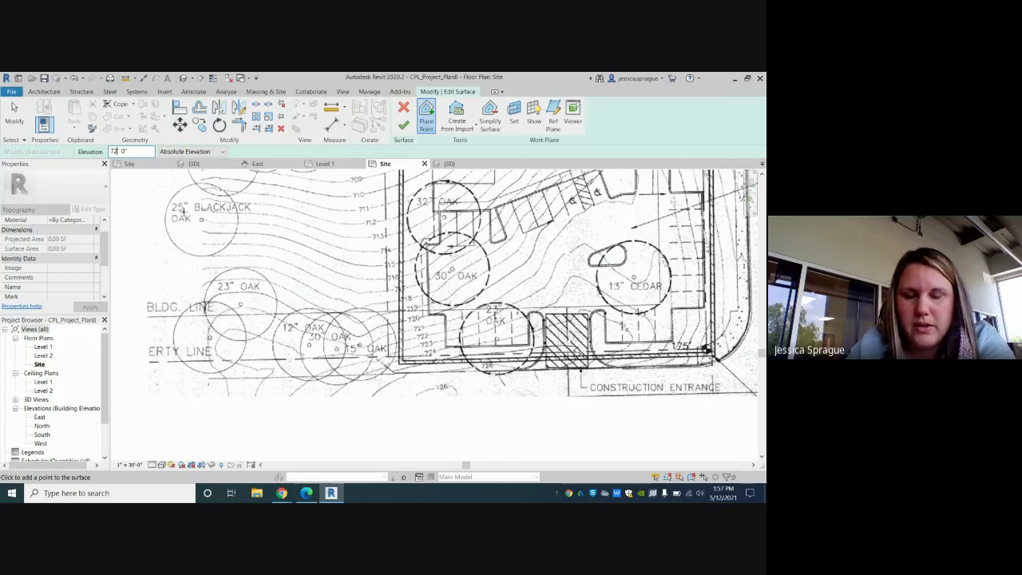
text(4)
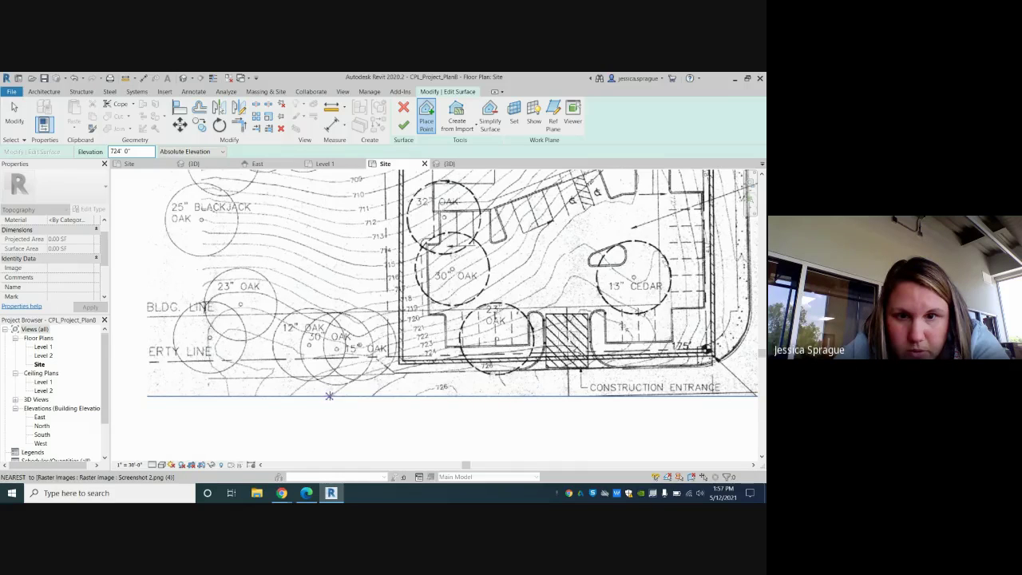
click(330, 395)
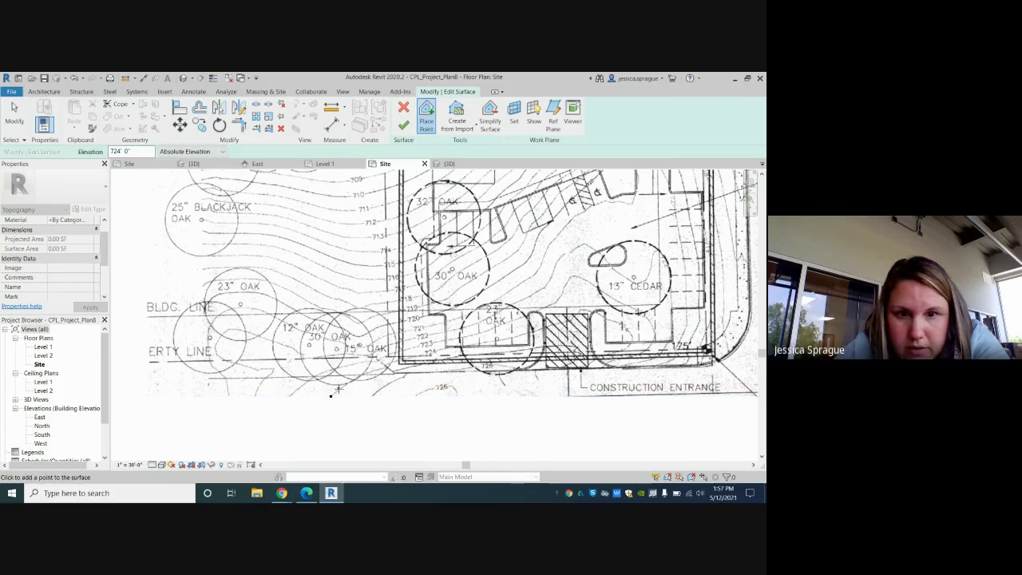
click(389, 365)
click(424, 353)
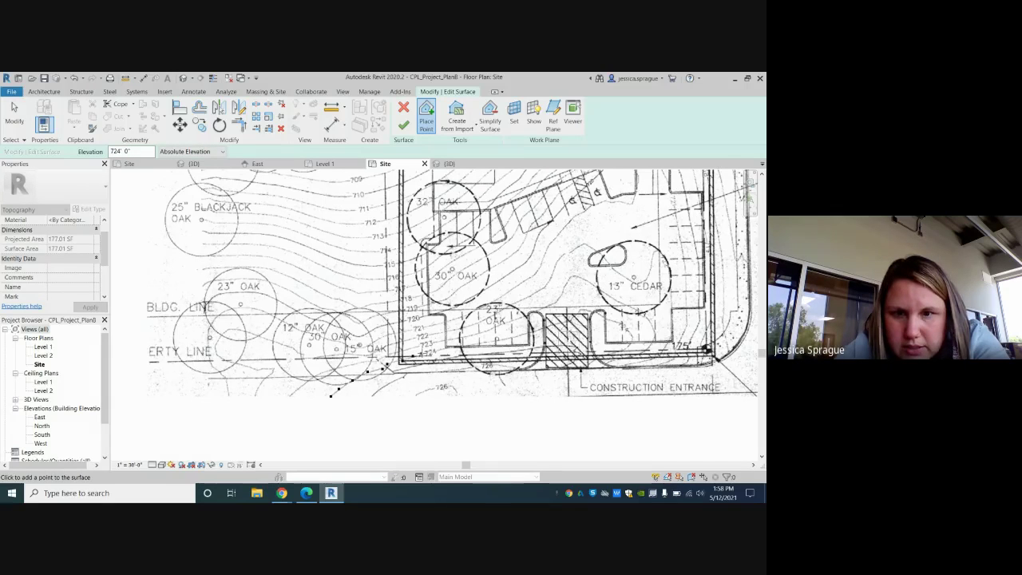
click(437, 349)
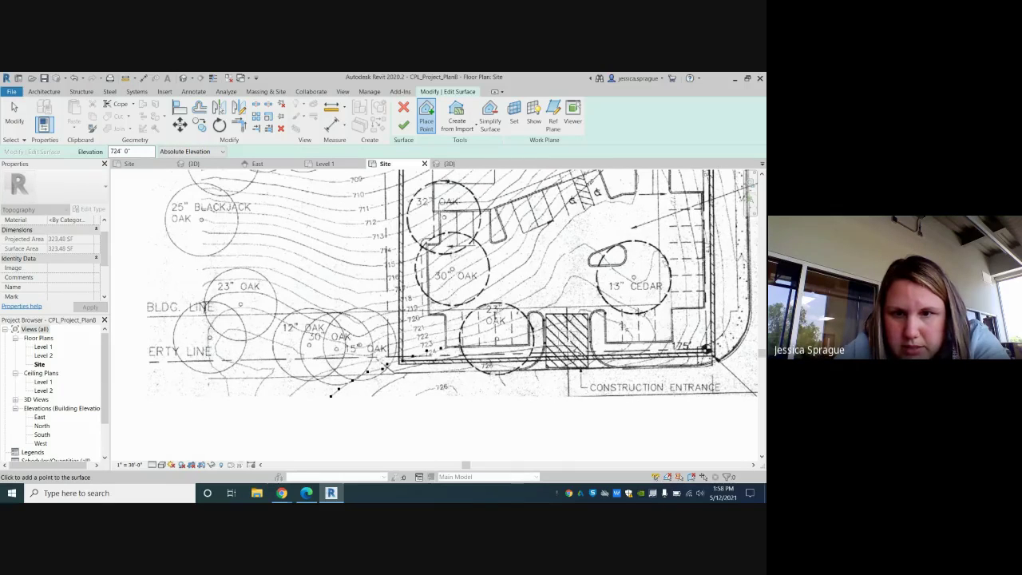
click(465, 344)
- Continue the 724' points past the oak, hatched entrance and 13" cedar to the building line
click(486, 341)
click(504, 340)
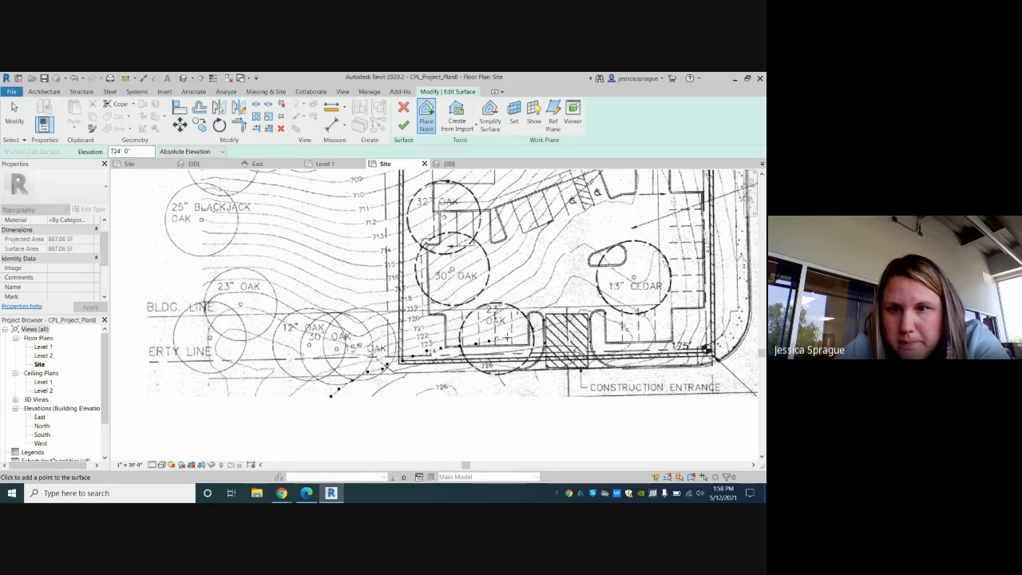
click(528, 332)
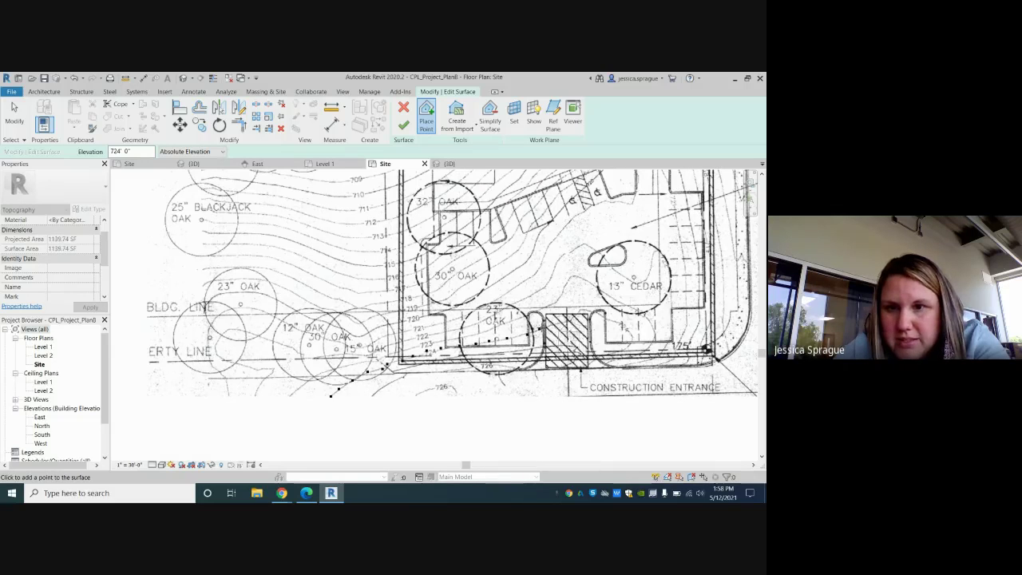
click(544, 327)
click(557, 322)
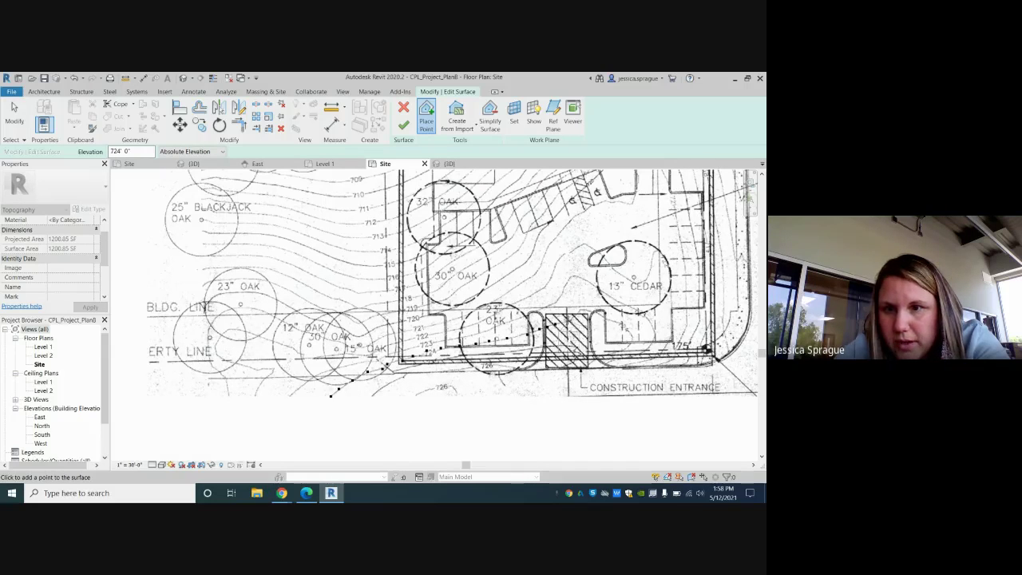
click(576, 315)
click(590, 308)
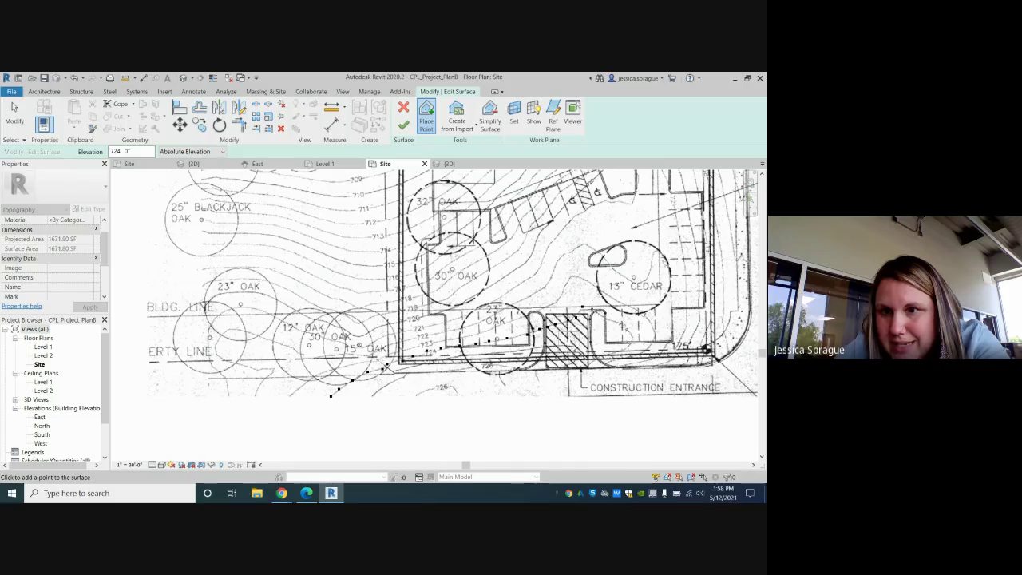
click(608, 319)
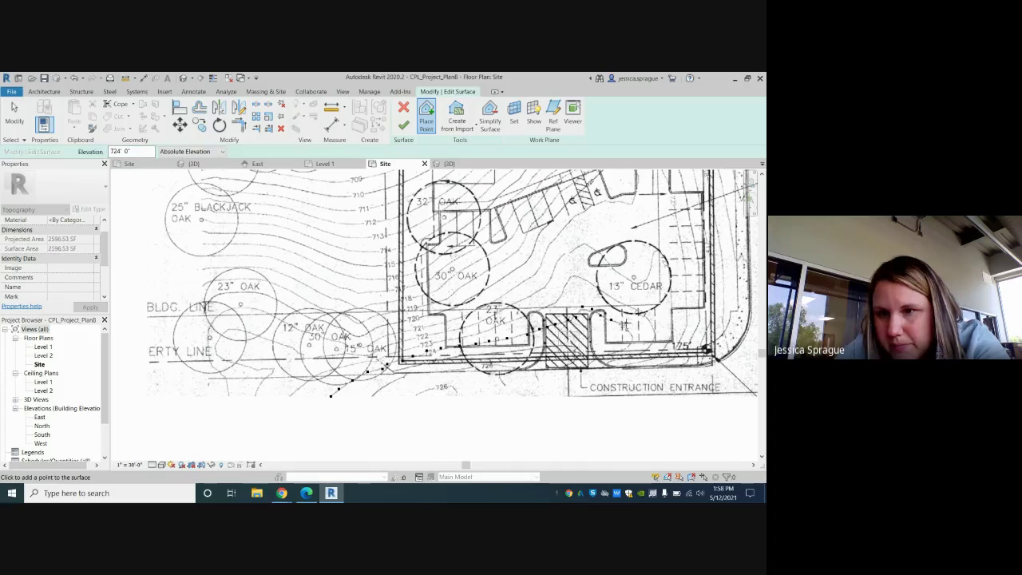
click(632, 337)
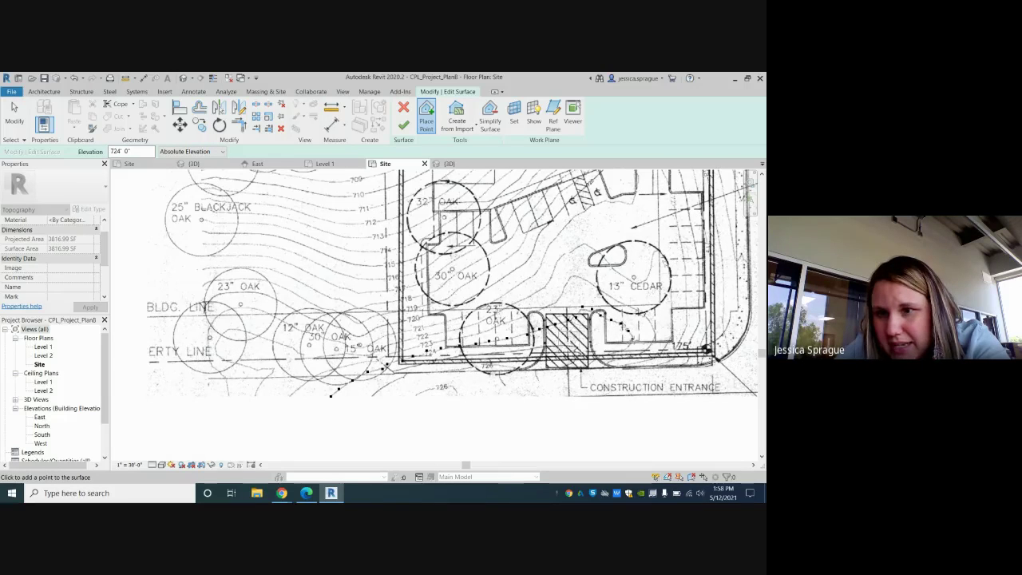
click(628, 345)
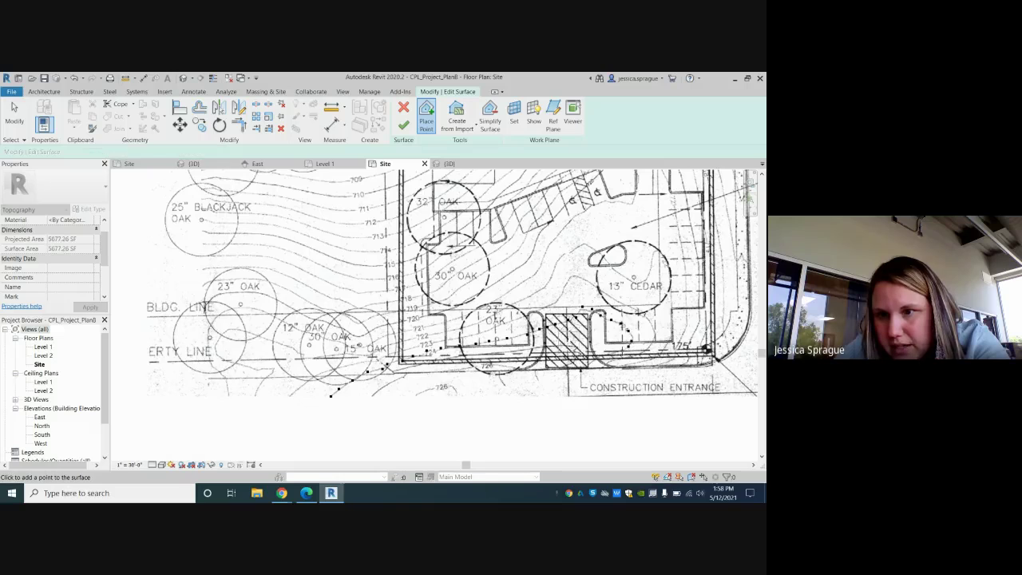
click(598, 356)
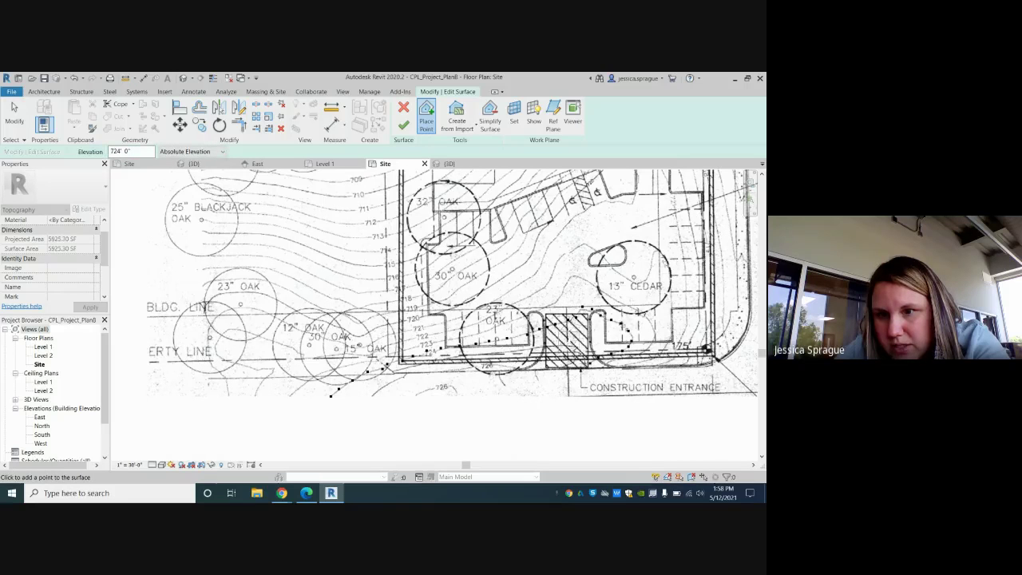
click(587, 368)
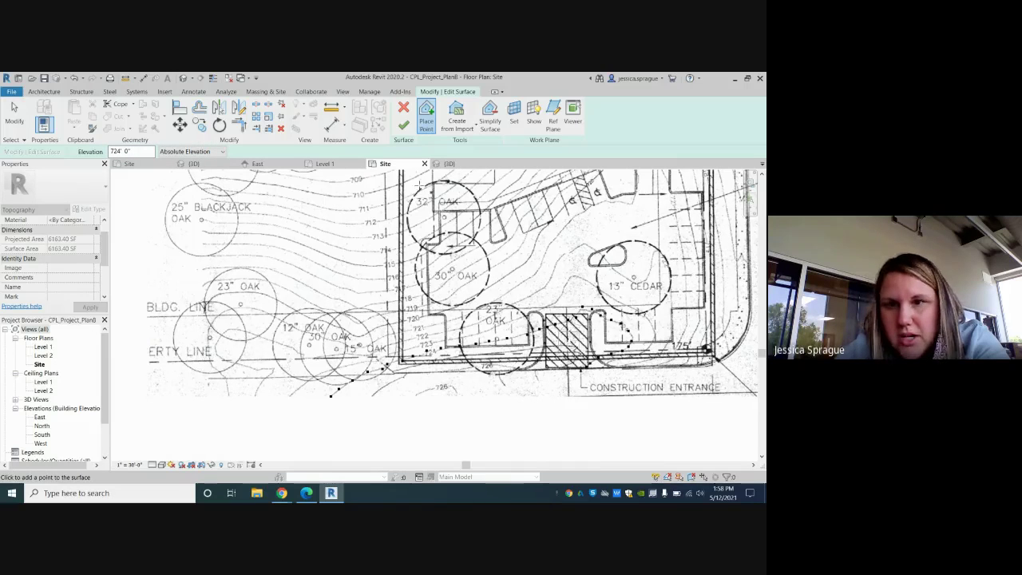
- Finish the 724' surface and start a 723' one, placing points rightward from below the plan
click(404, 126)
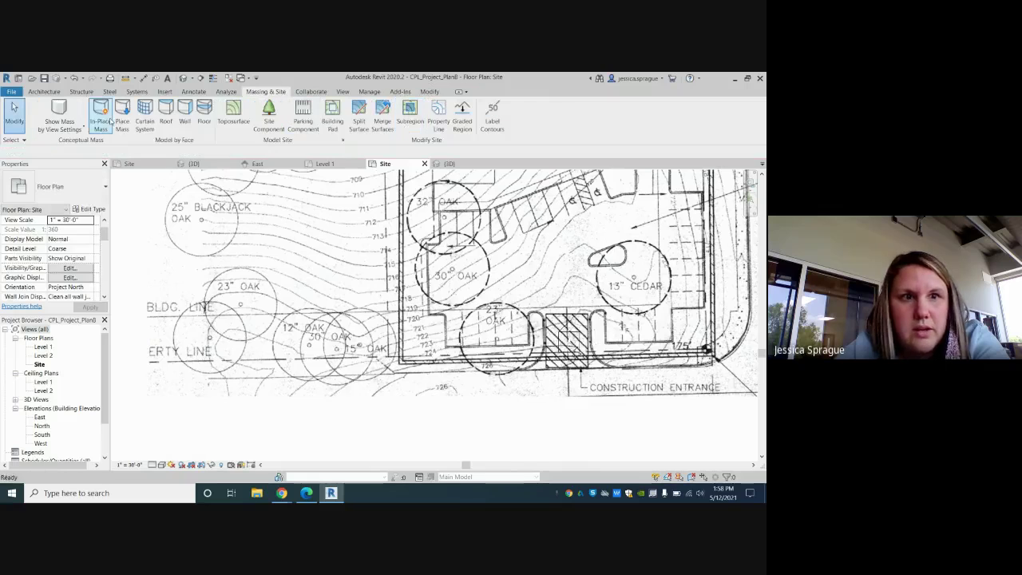
click(227, 121)
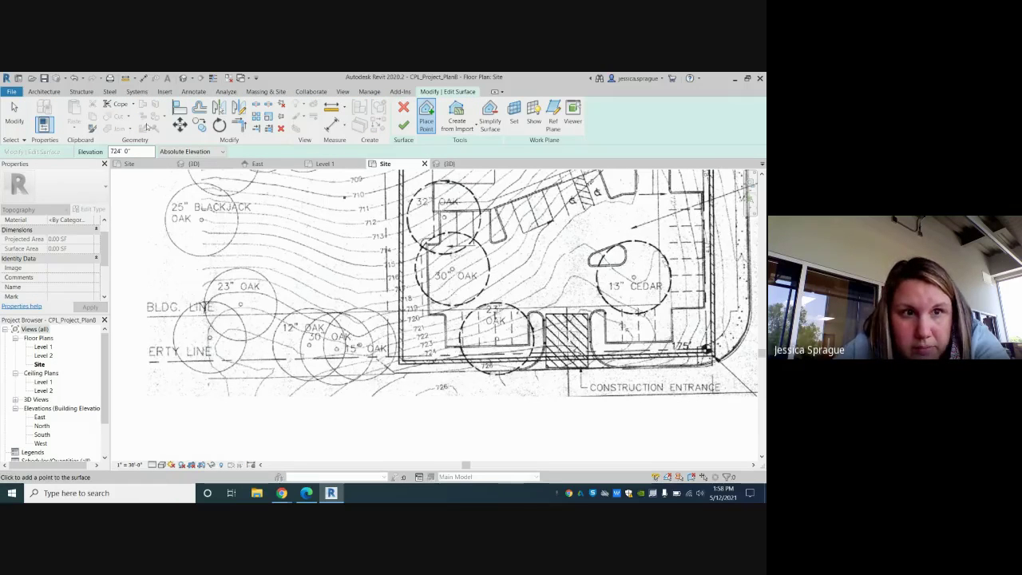
double_click(121, 151)
text(723)
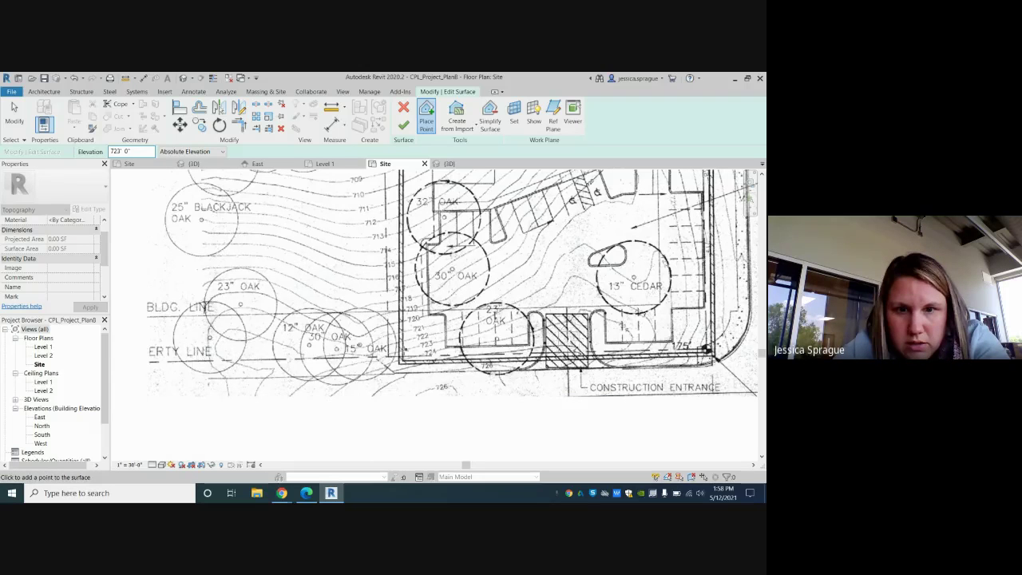
click(289, 396)
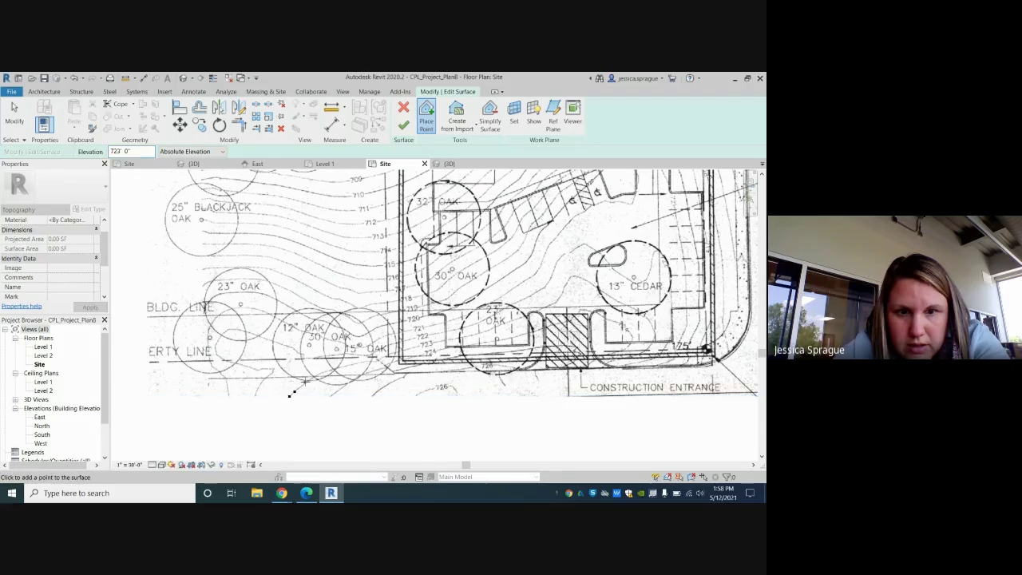
click(305, 382)
click(318, 374)
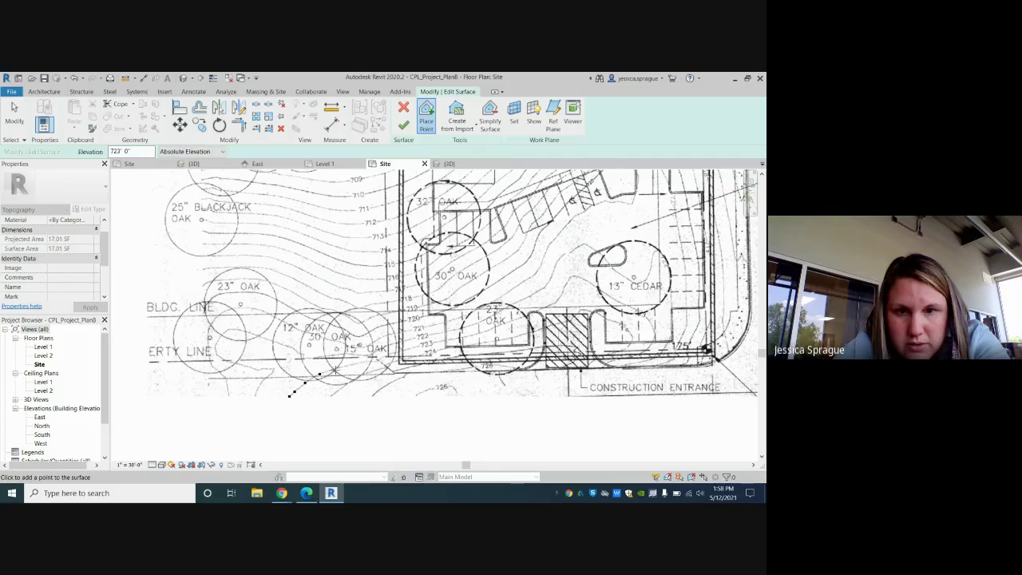
click(335, 368)
click(354, 363)
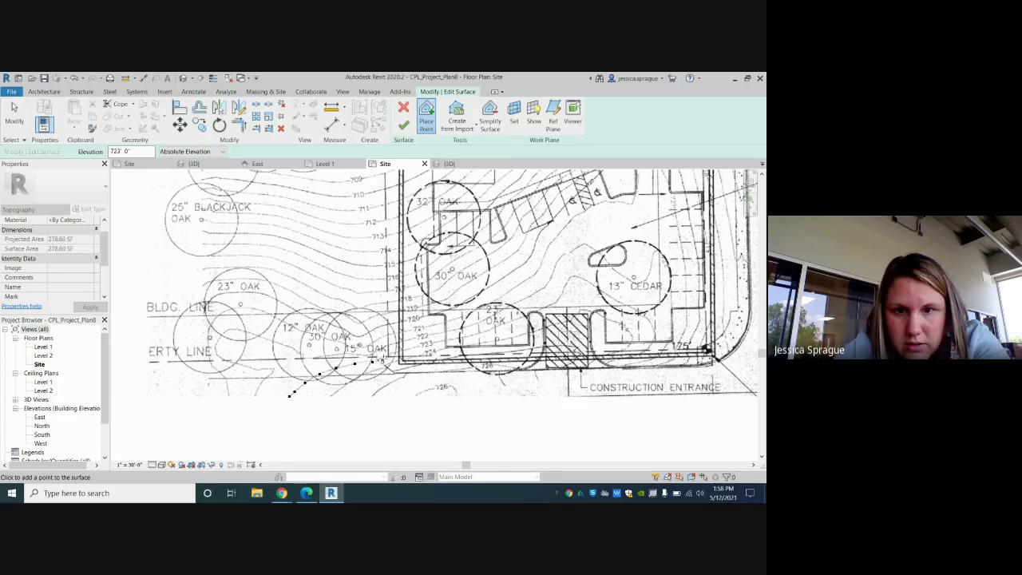
click(373, 360)
click(387, 355)
- Trace 723' points across the wall, past the 22" OAK, up toward the 13" CEDAR
click(419, 345)
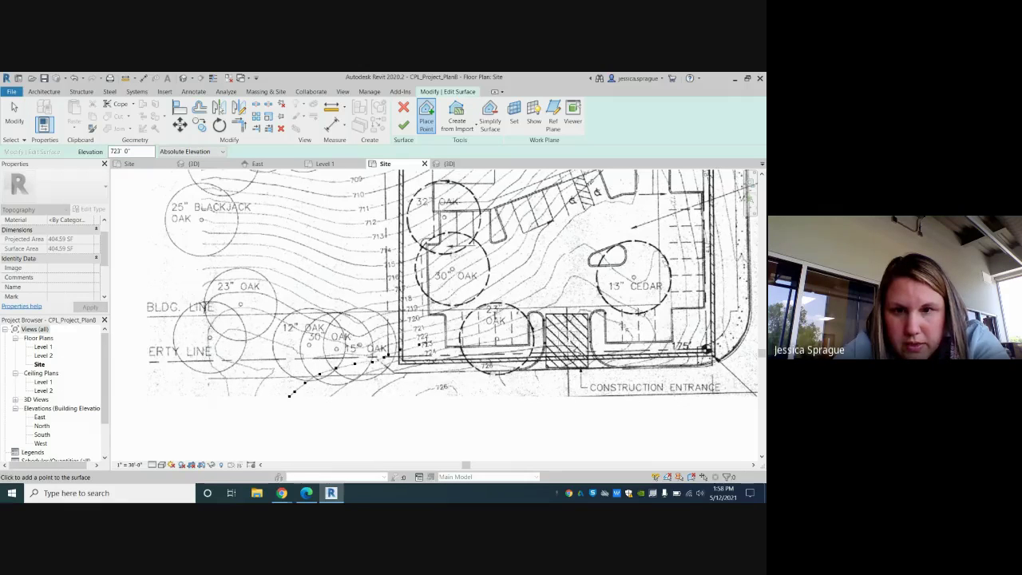
click(437, 342)
click(447, 338)
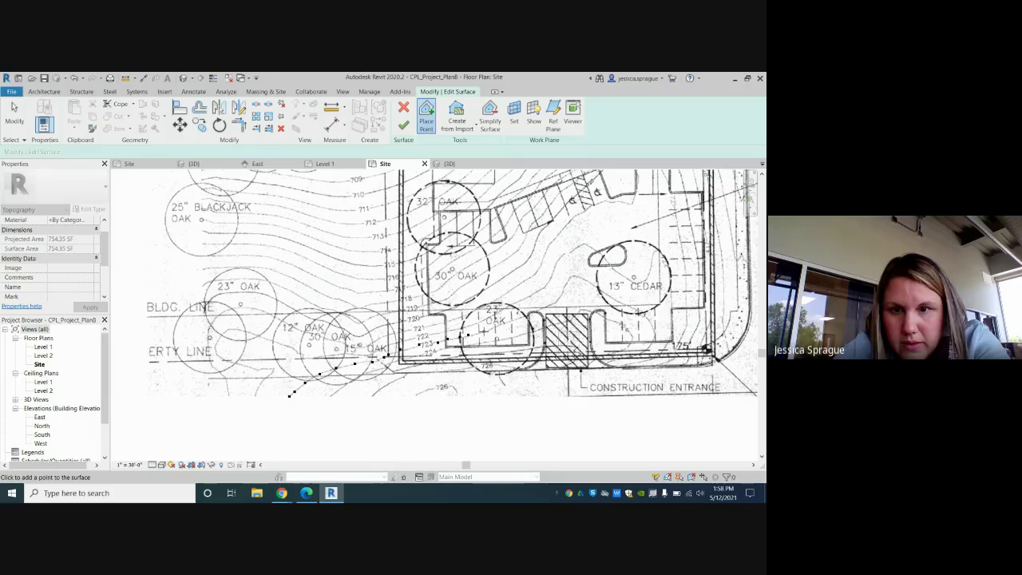
click(469, 334)
click(487, 329)
click(497, 323)
click(512, 317)
click(521, 316)
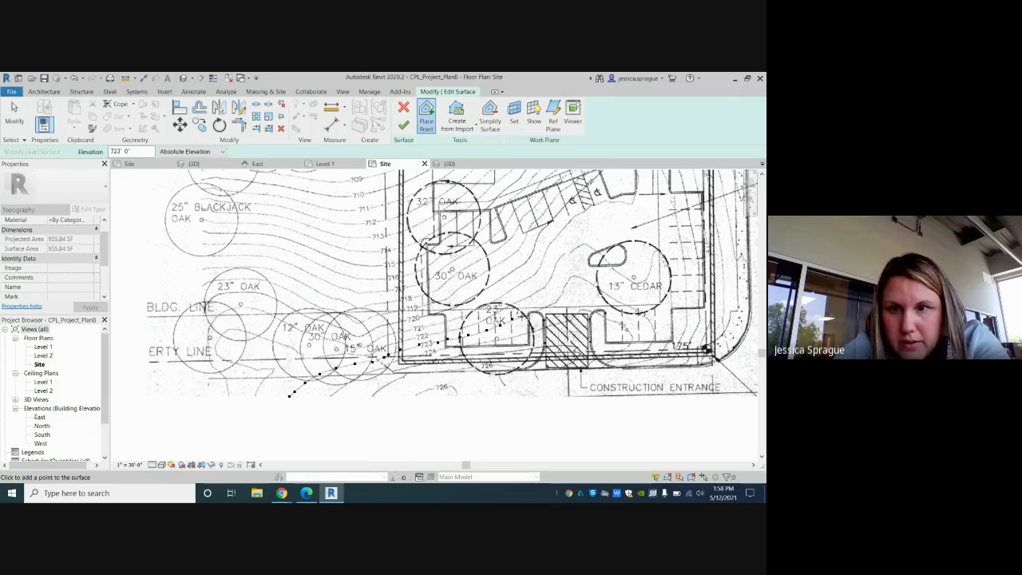
click(533, 312)
click(543, 307)
click(554, 302)
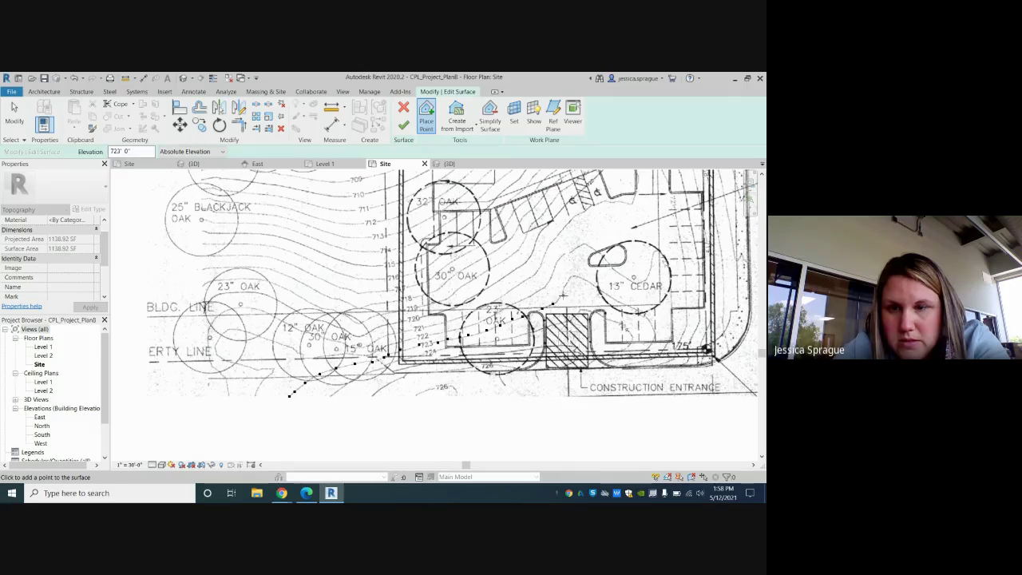
click(560, 296)
- Continue the 723' points around the 13" CEDAR and down to the contour's end
click(565, 289)
click(569, 283)
click(574, 277)
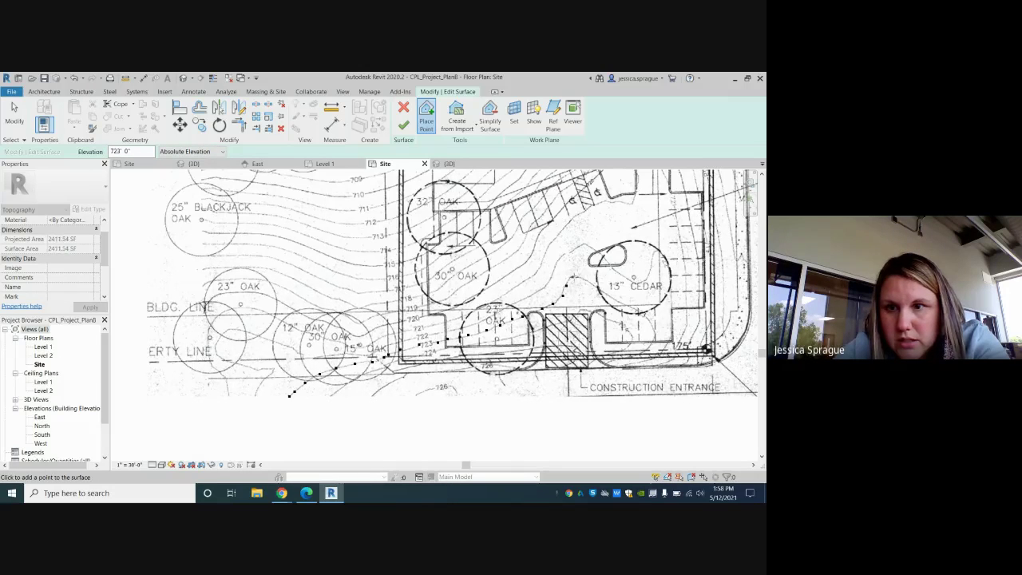
click(582, 277)
click(590, 282)
click(604, 293)
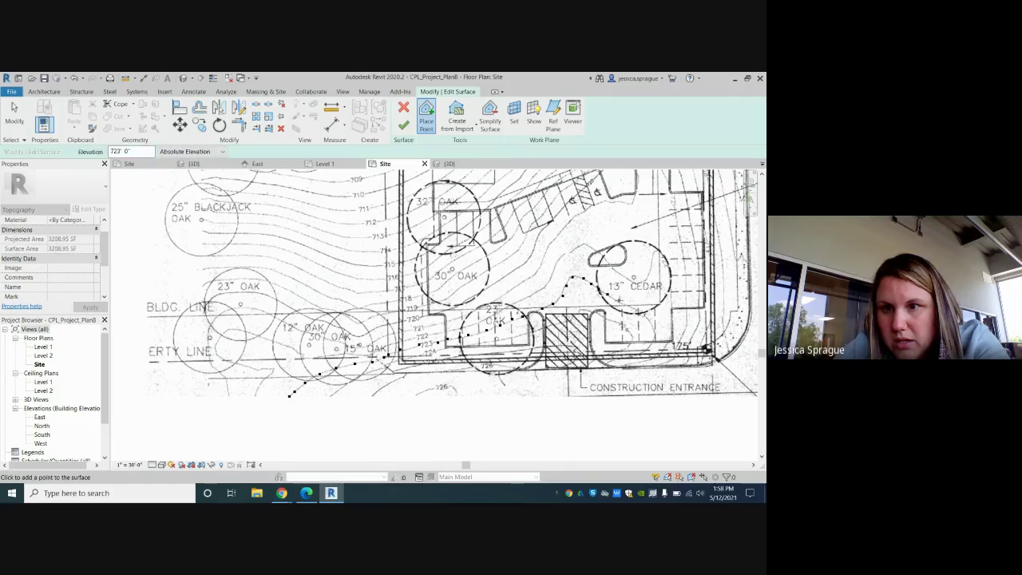
click(620, 300)
click(635, 307)
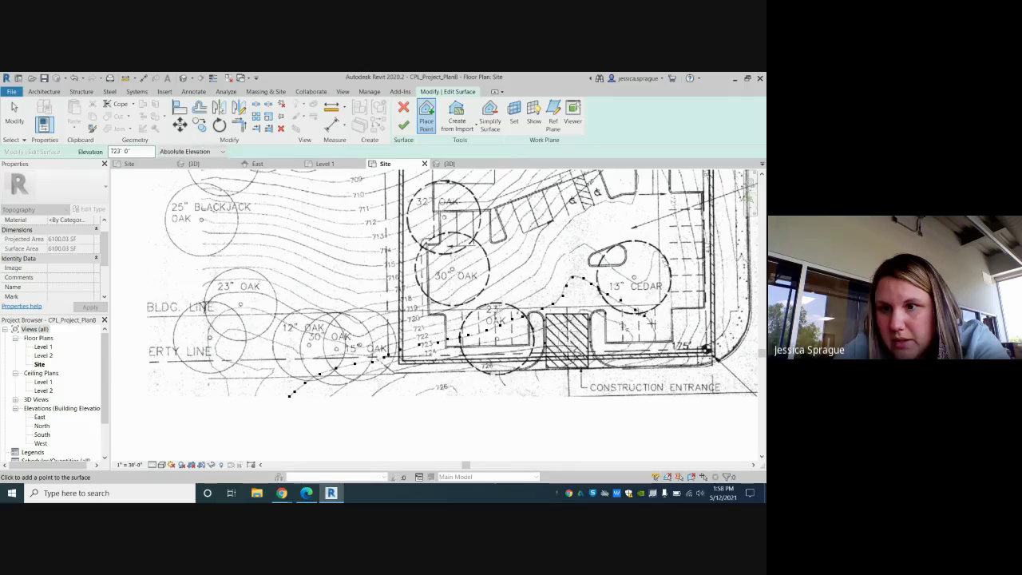
click(645, 318)
click(651, 327)
click(656, 336)
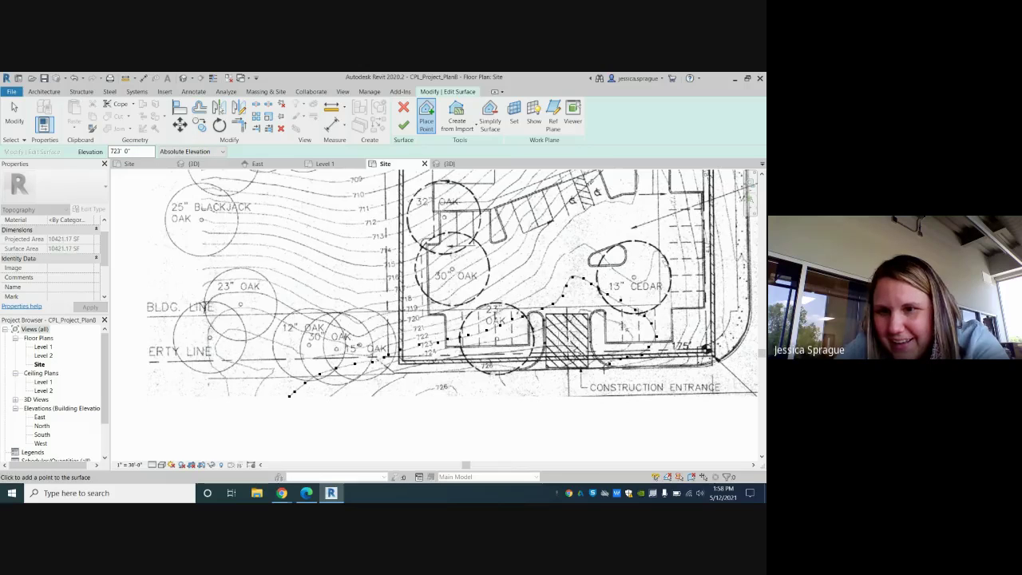
- Finish the toposurface edit and view it in 3D from above beside the building outline
click(403, 126)
click(450, 164)
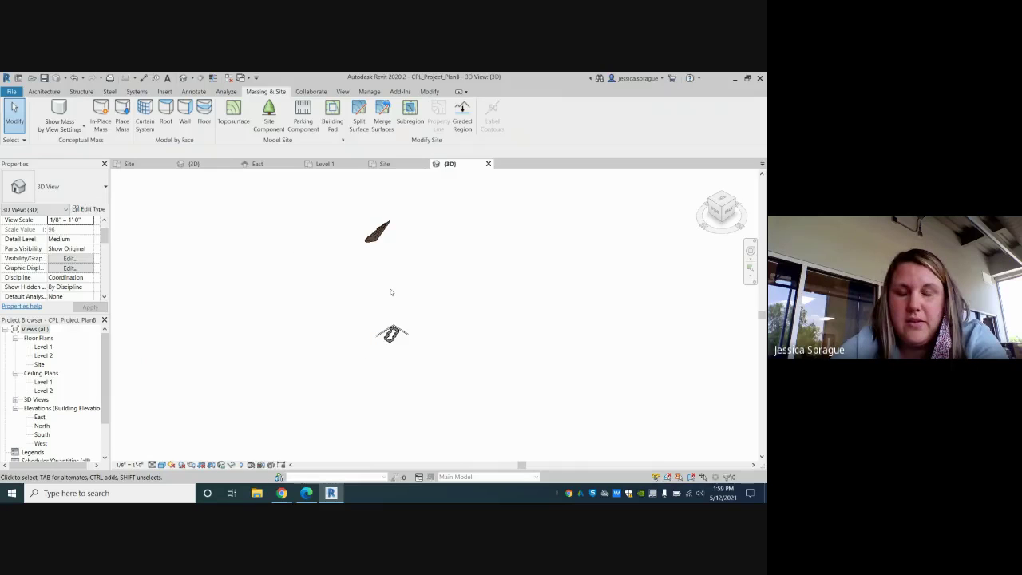
shift+middle_drag(366, 323, 496, 279)
click(723, 200)
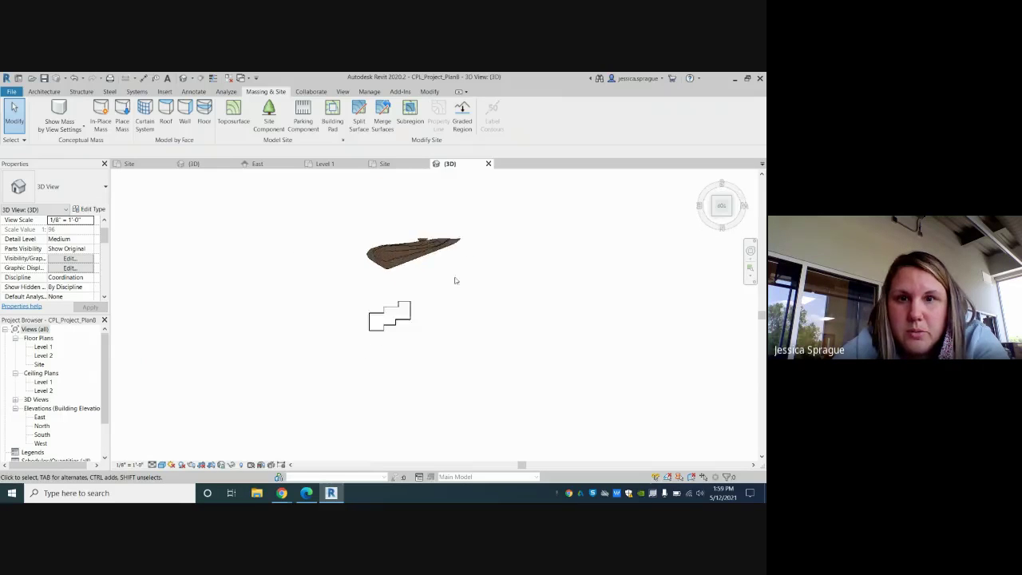
scroll(455, 279, up, 6)
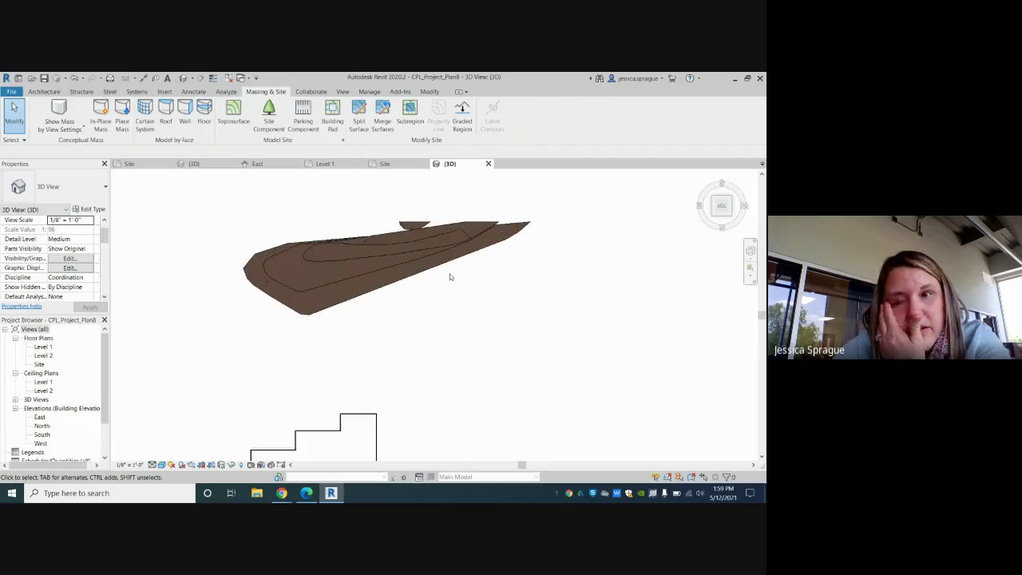
- Inspect the sloping terrain from front elevation, then from an angled, slightly tilted 3D view
click(163, 466)
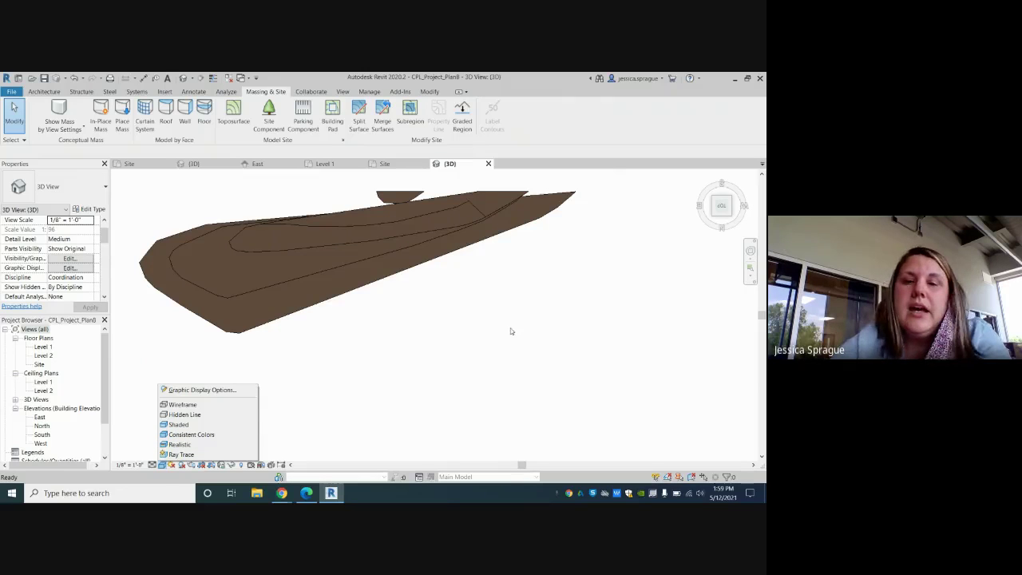
click(679, 249)
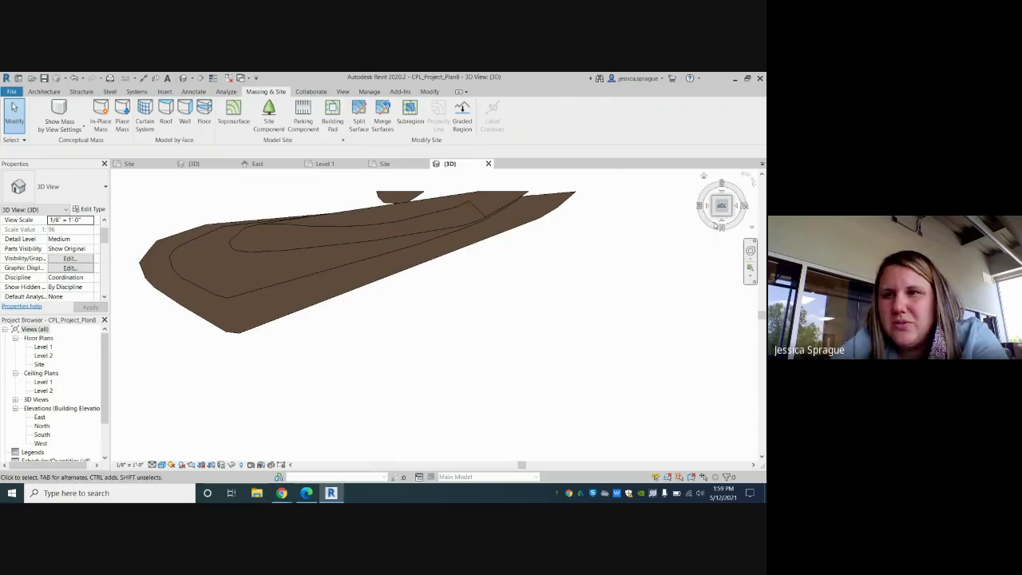
mouse_move(722, 209)
mouse_down()
mouse_move(723, 255)
mouse_move(722, 206)
mouse_up()
click(722, 206)
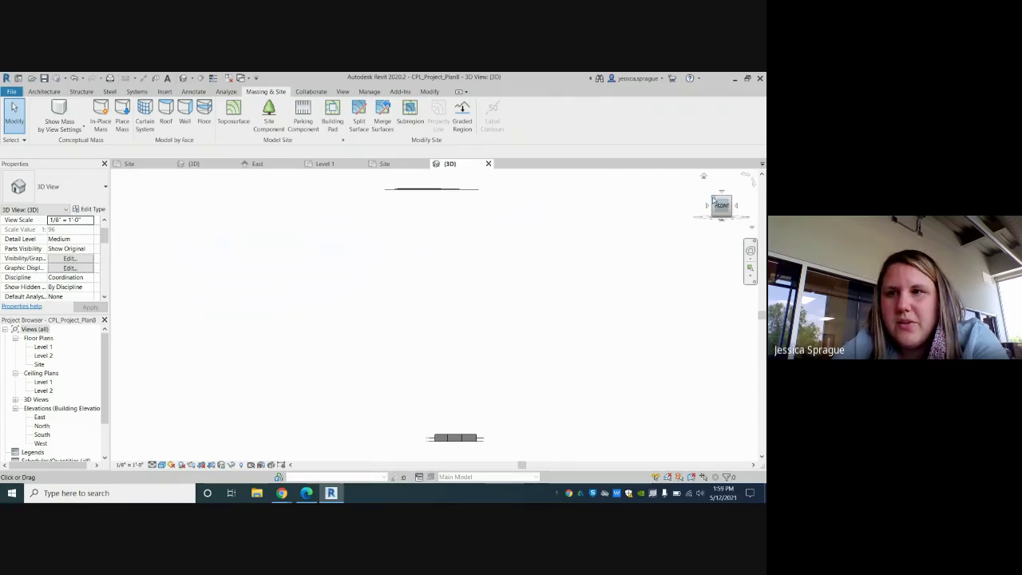
mouse_move(722, 199)
mouse_down()
mouse_move(570, 237)
mouse_move(530, 271)
mouse_move(462, 256)
mouse_move(454, 302)
mouse_move(446, 257)
mouse_up()
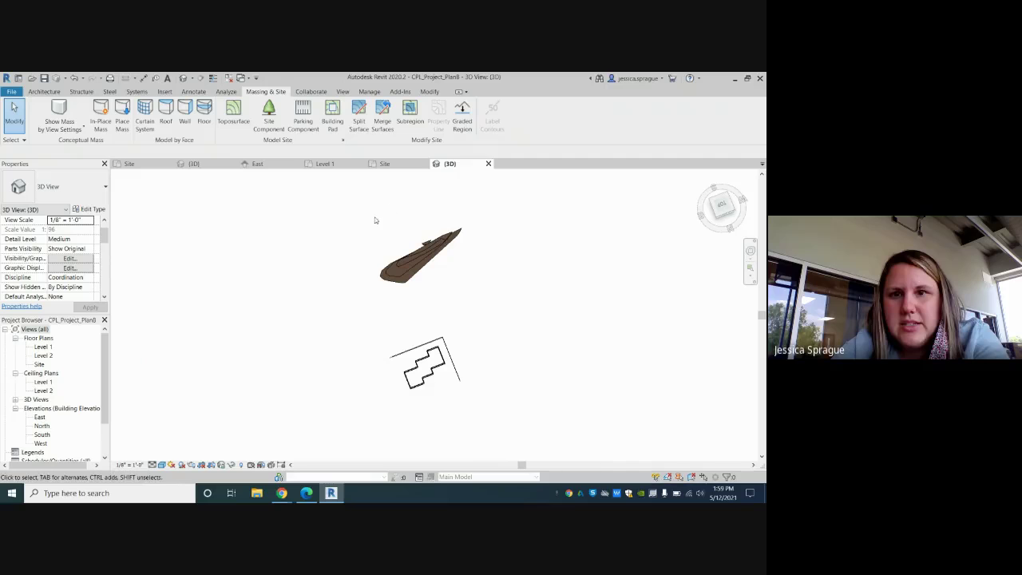
drag(721, 206, 657, 215)
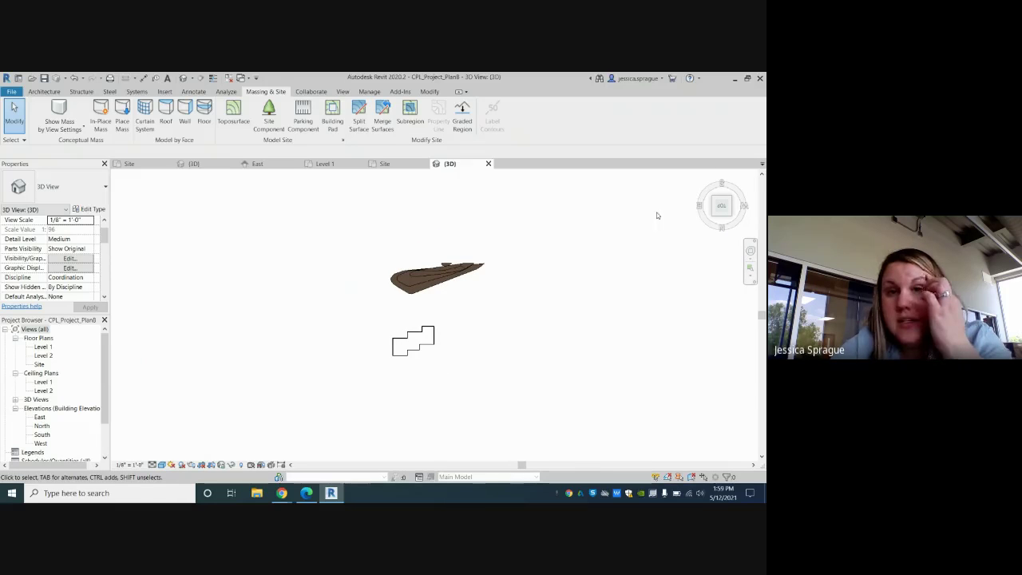
click(385, 116)
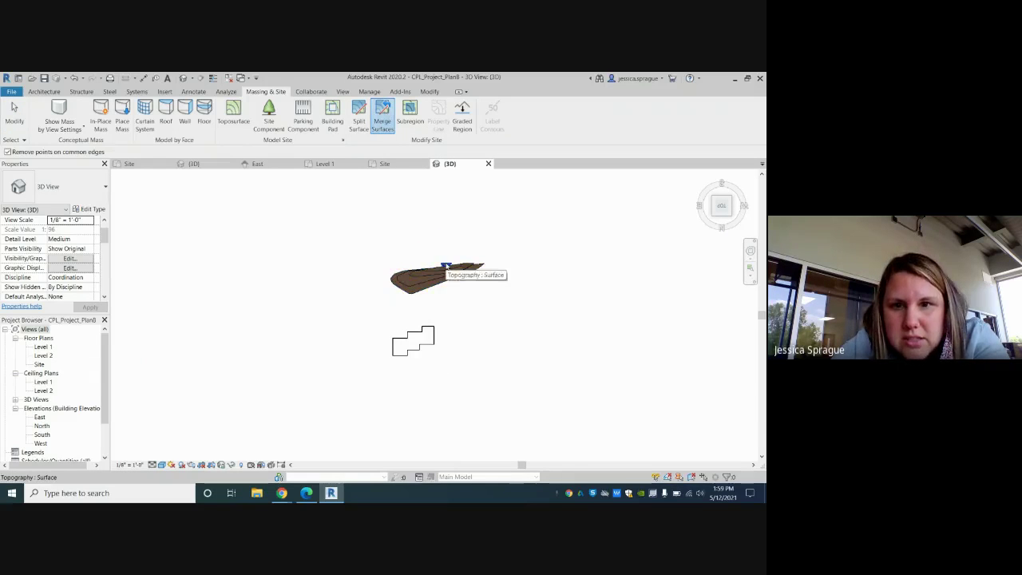
click(443, 270)
key(Escape)
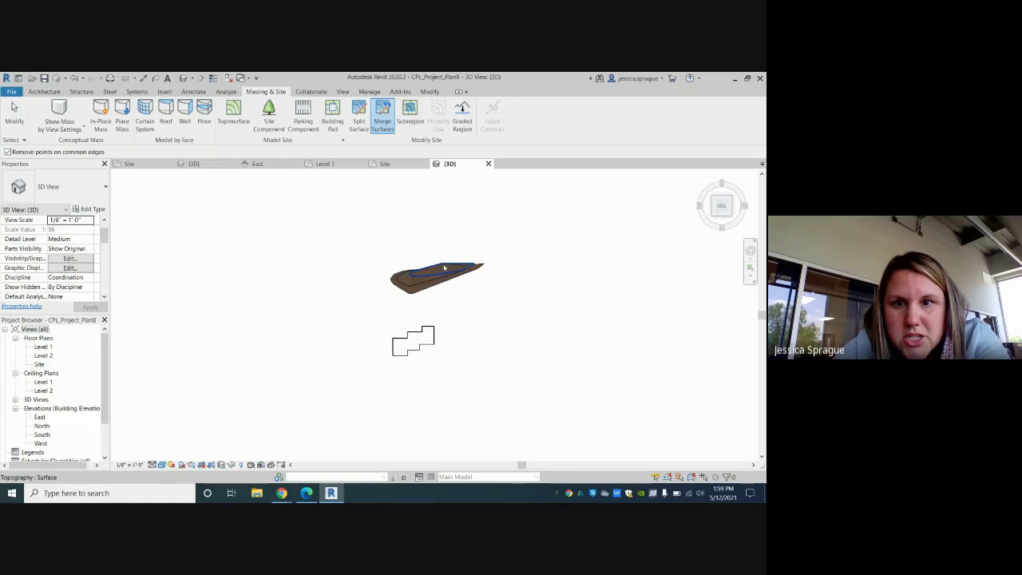
key(Escape)
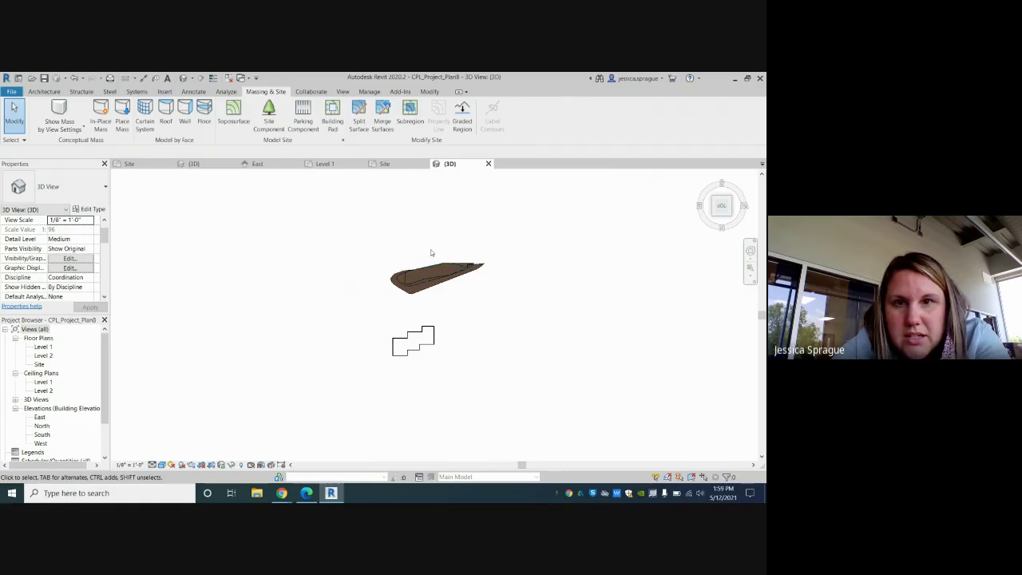
click(383, 117)
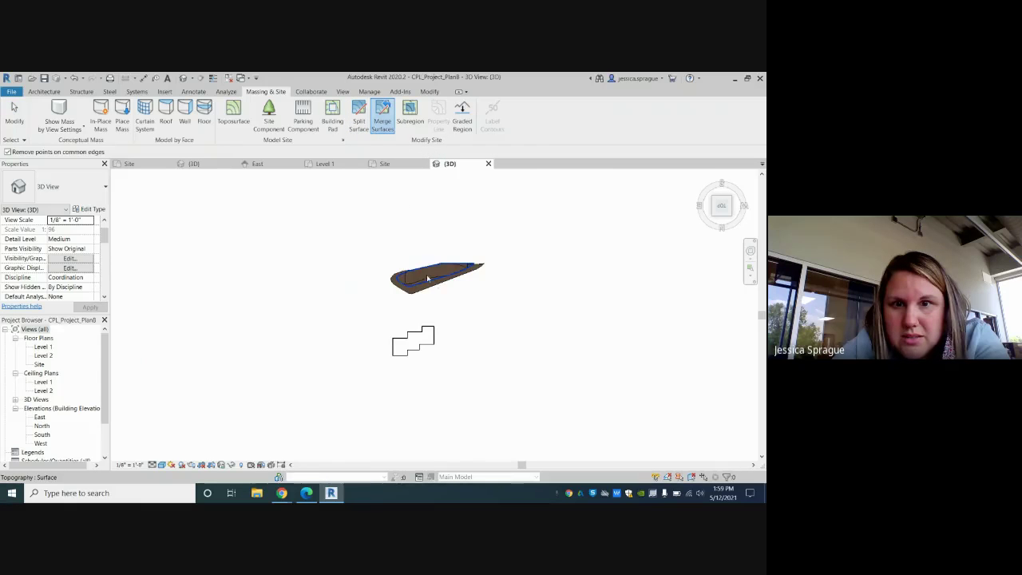
key(Escape)
scroll(467, 293, up, 5)
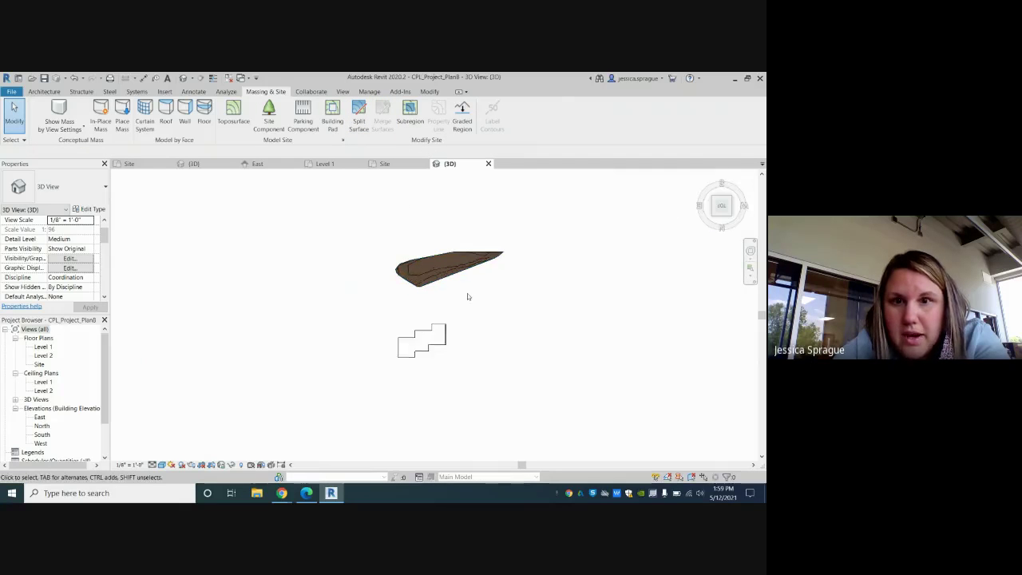
middle_drag(484, 263, 280, 429)
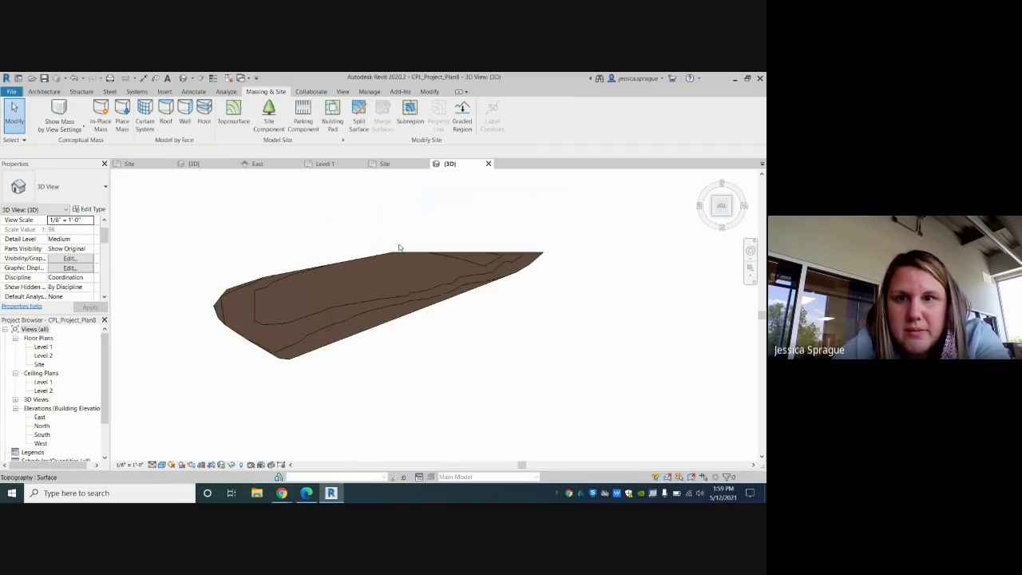
click(194, 164)
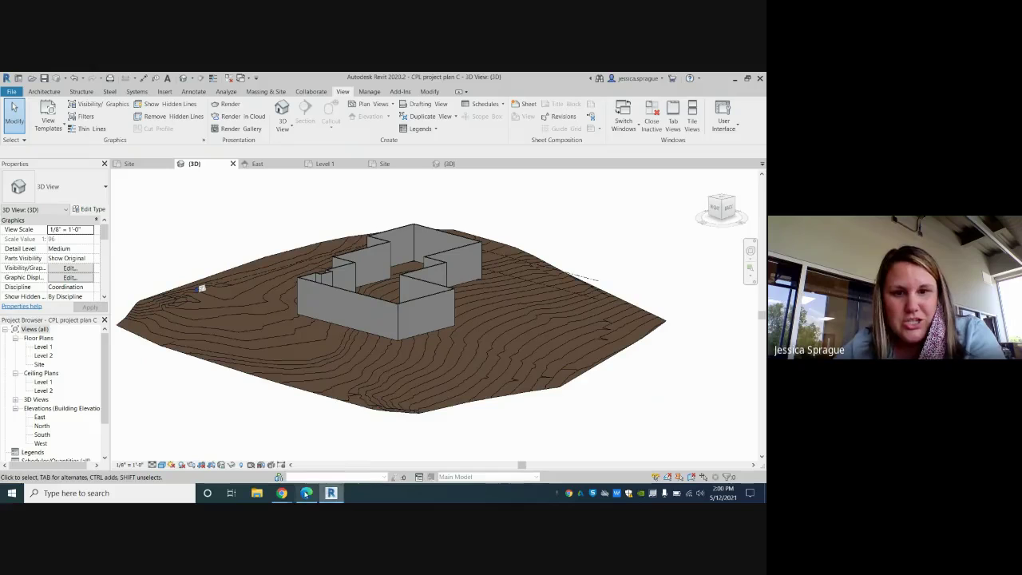
- Show the CPL project plan C 3D view with walls on the fully contoured terrain
mouse_move(282, 493)
mouse_move(252, 458)
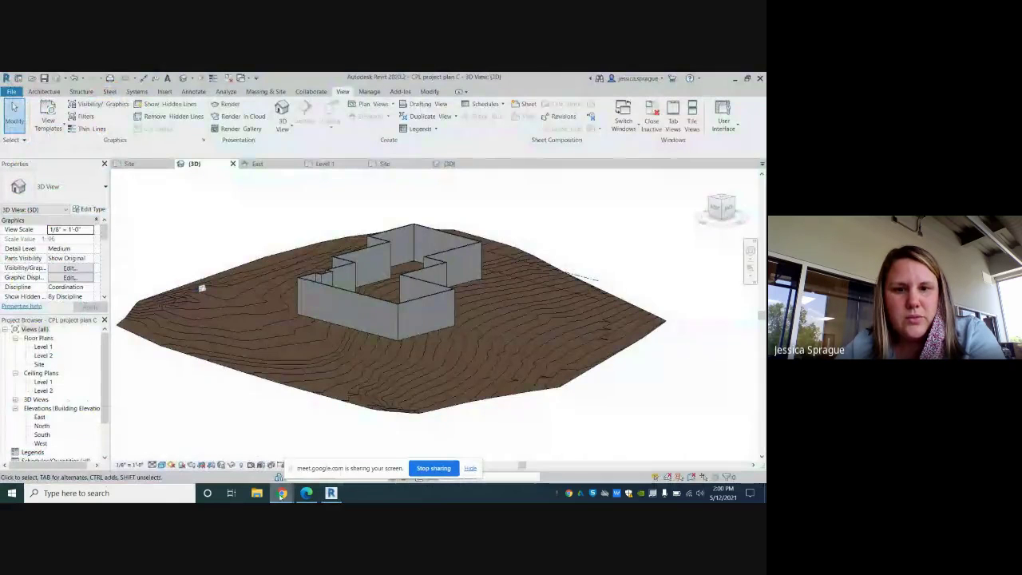
- Bring Chrome's Zamzar 'All Done!' page with the converted C100.dwg to the front
click(252, 458)
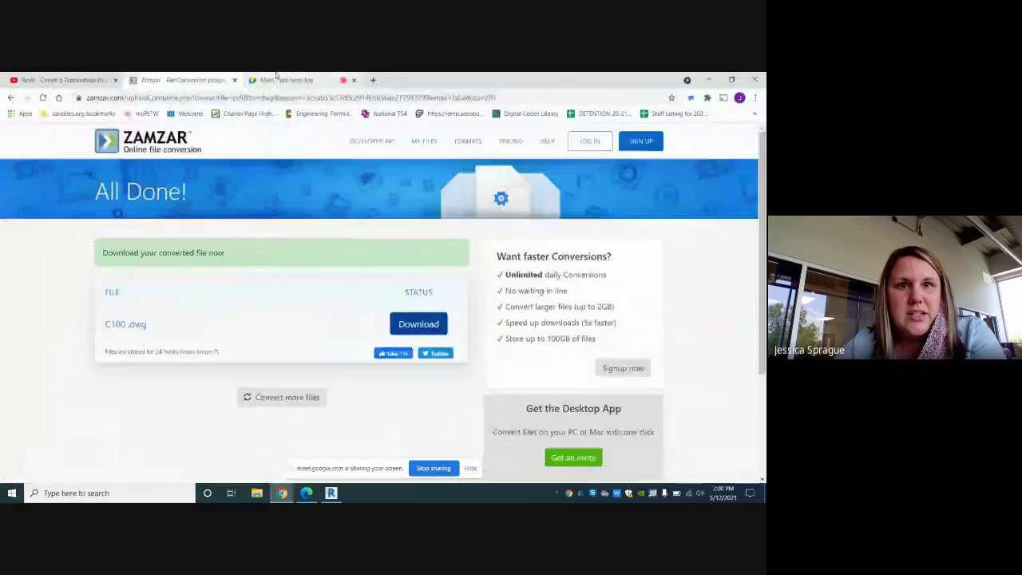